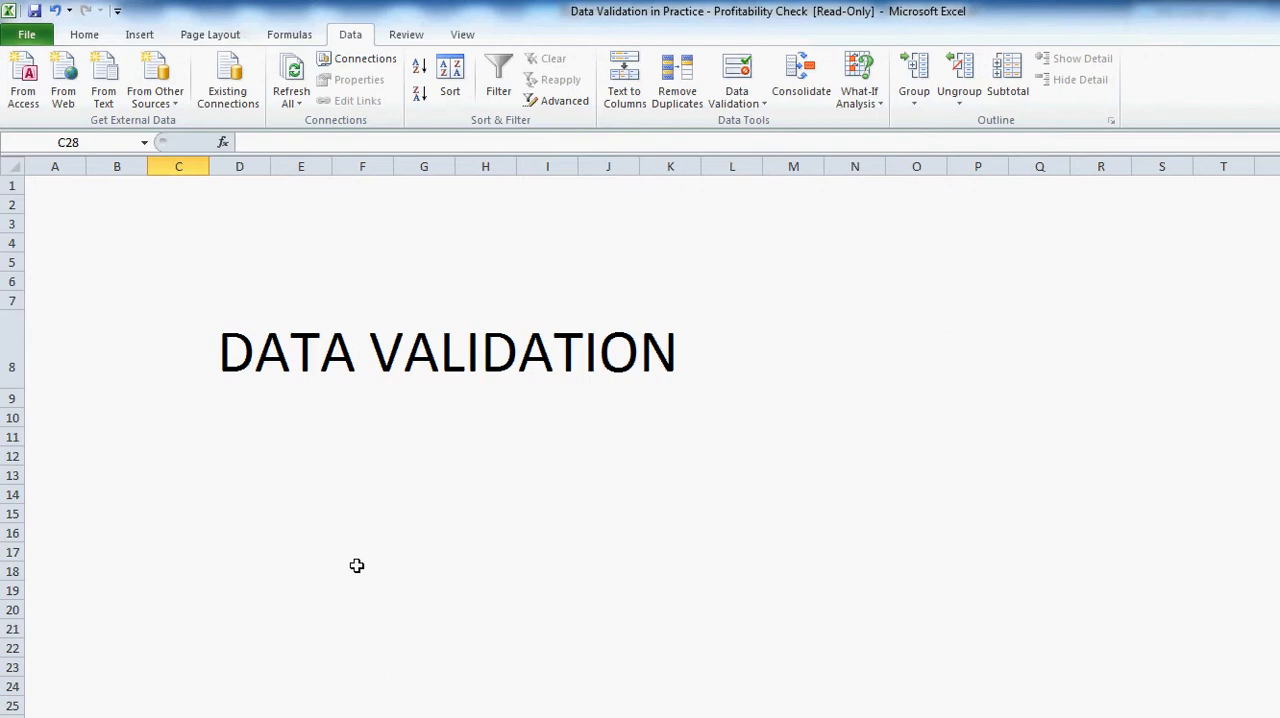
# - Open the data validation settings and view the available types of validation criteria
pyautogui.click(745, 70)
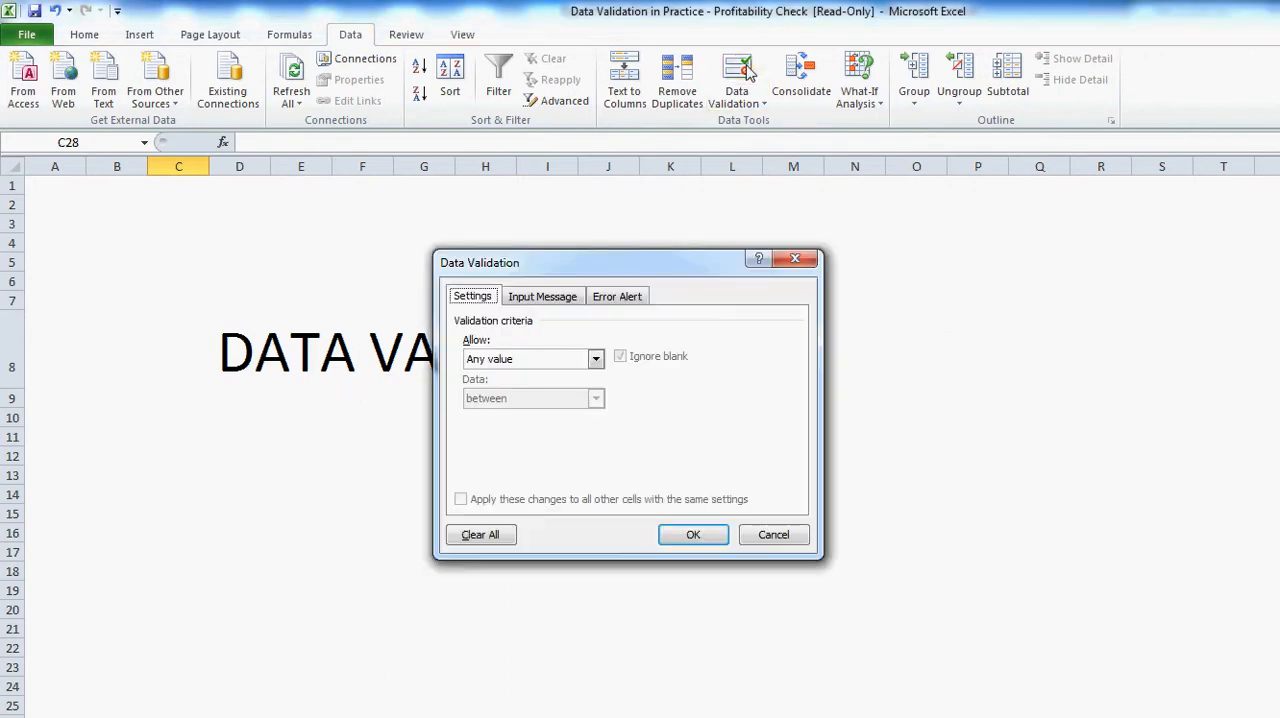
pyautogui.click(596, 360)
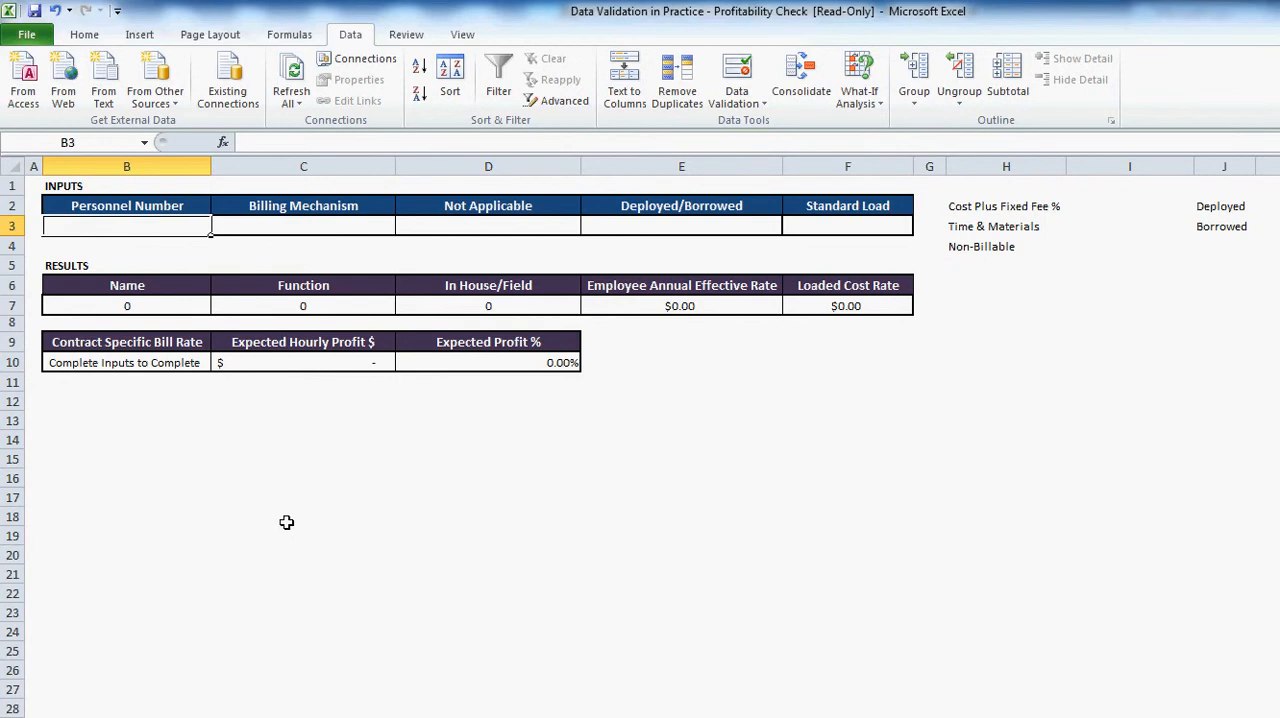
# - Restrict the Personnel Number input in B3 to a list sourced from B12:B4738 on the Sanitized Named Resource Report sheet
pyautogui.click(738, 78)
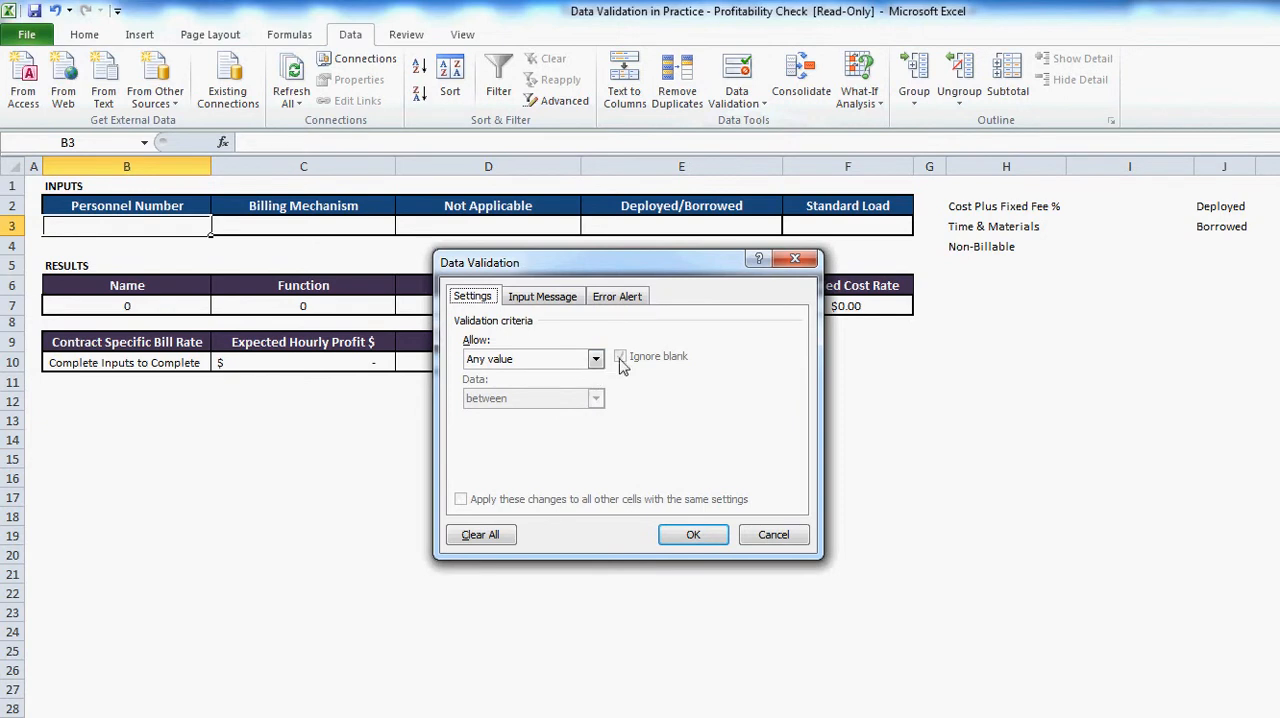
pyautogui.click(594, 360)
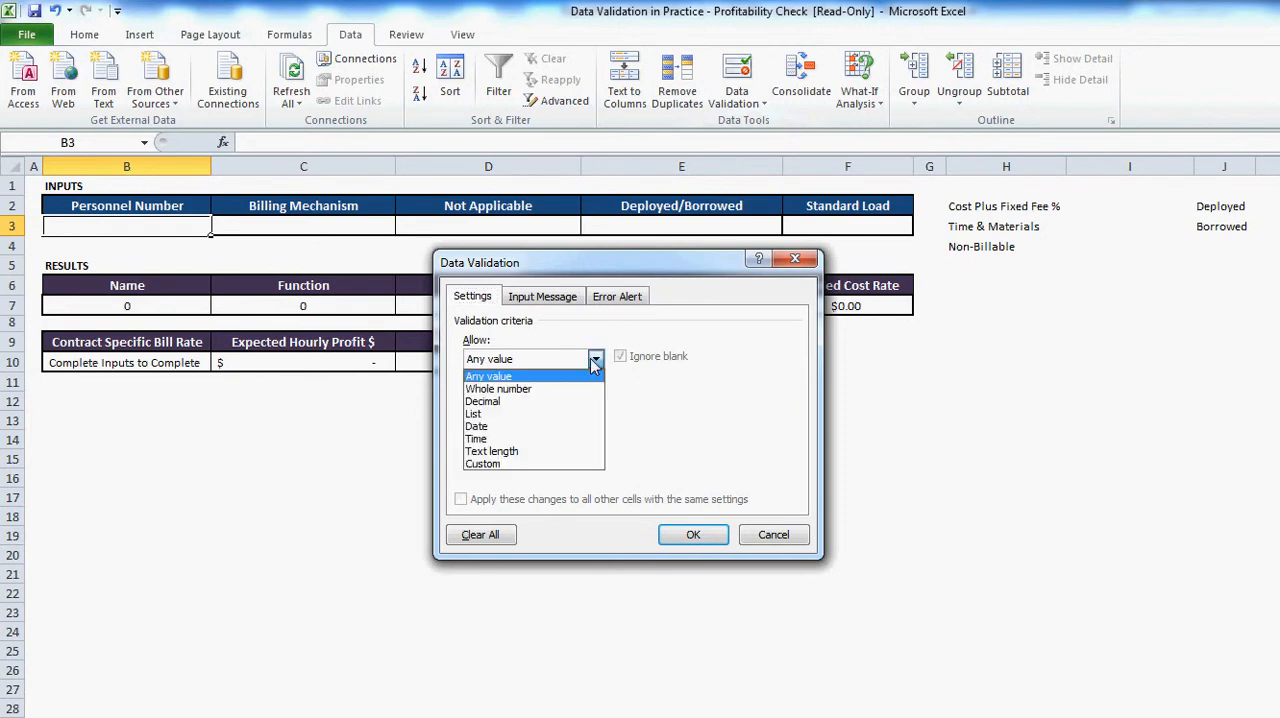
pyautogui.click(572, 414)
pyautogui.click(562, 440)
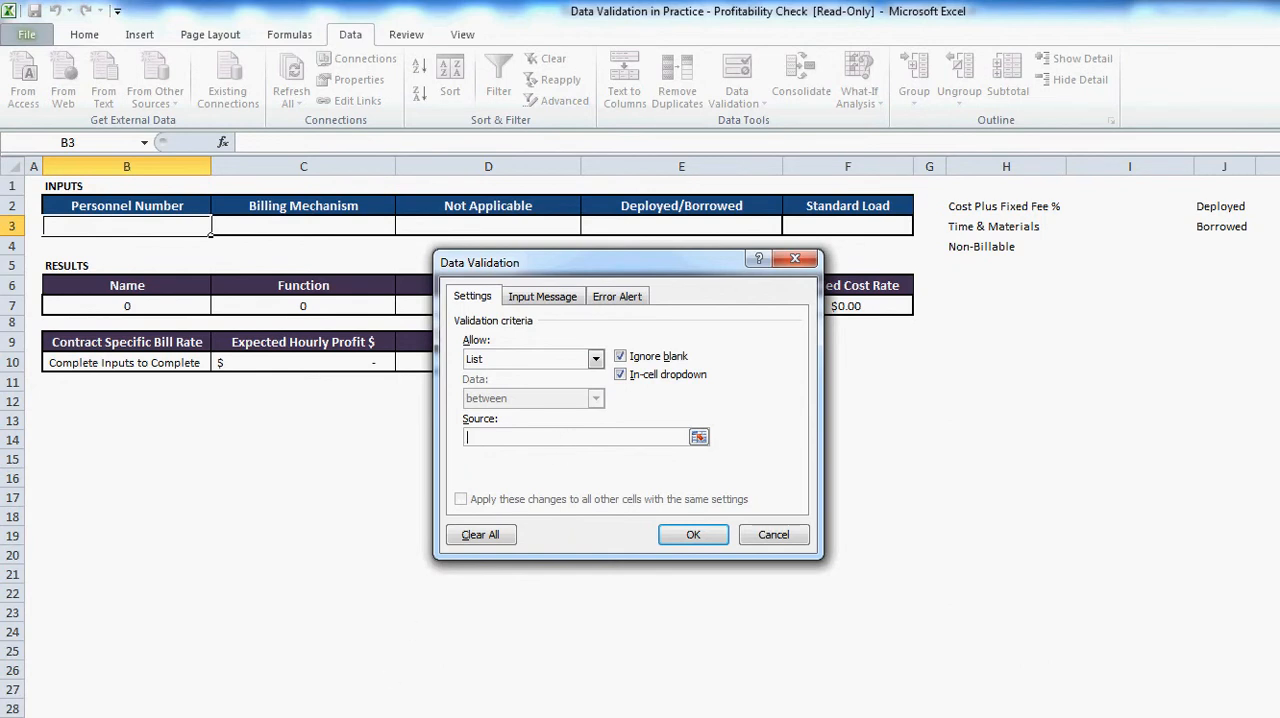
pyautogui.click(380, 716)
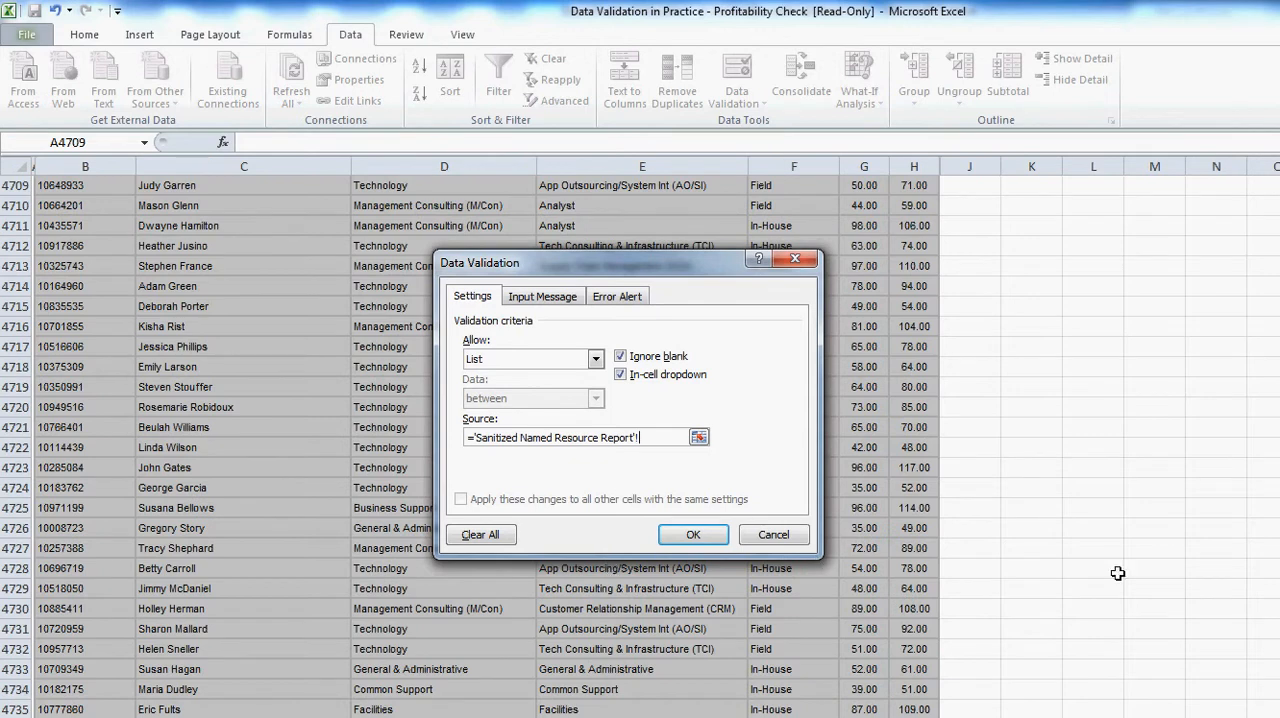
pyautogui.scroll(20, 640, 440)
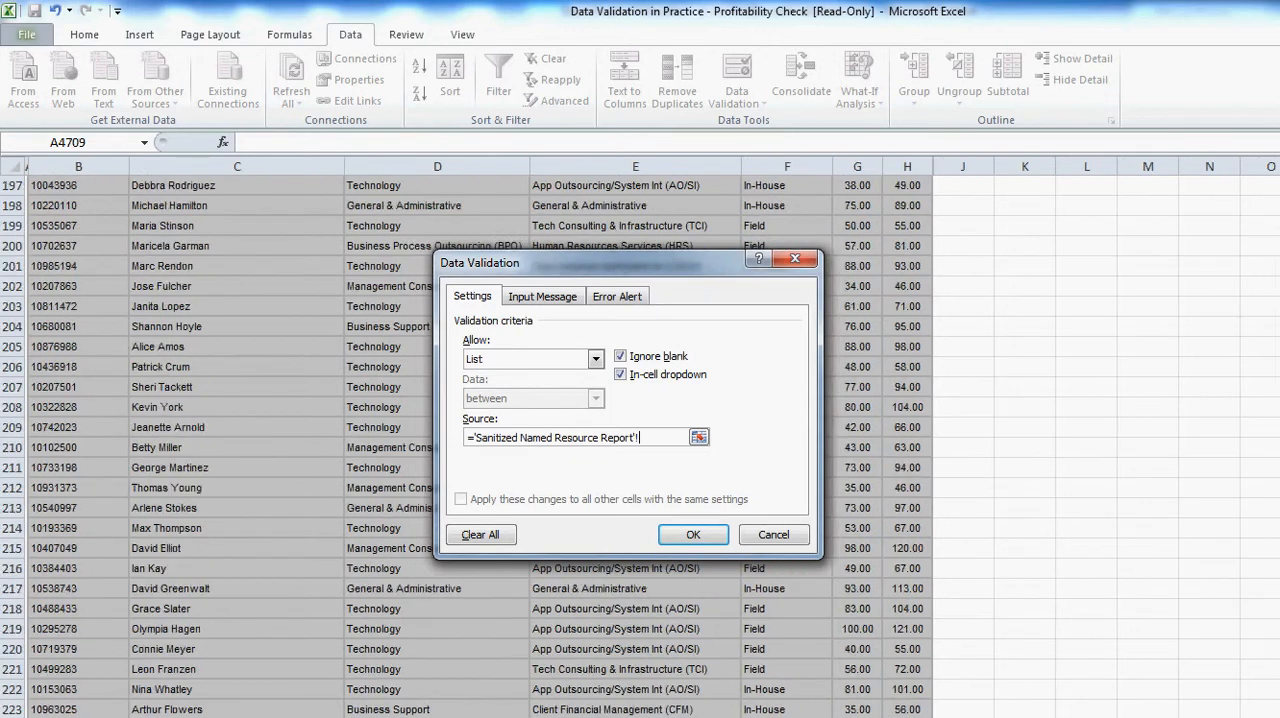
pyautogui.click(85, 486)
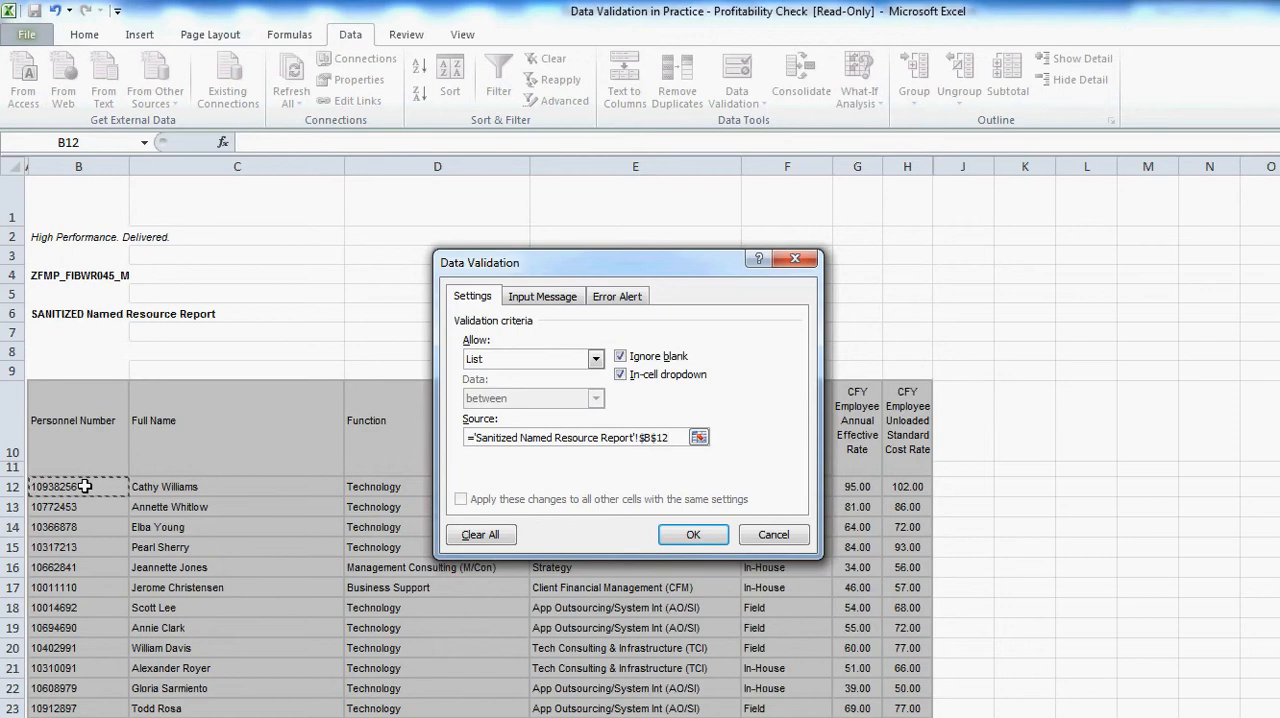
pyautogui.hotkey('ctrl', 'shift', 'Down')
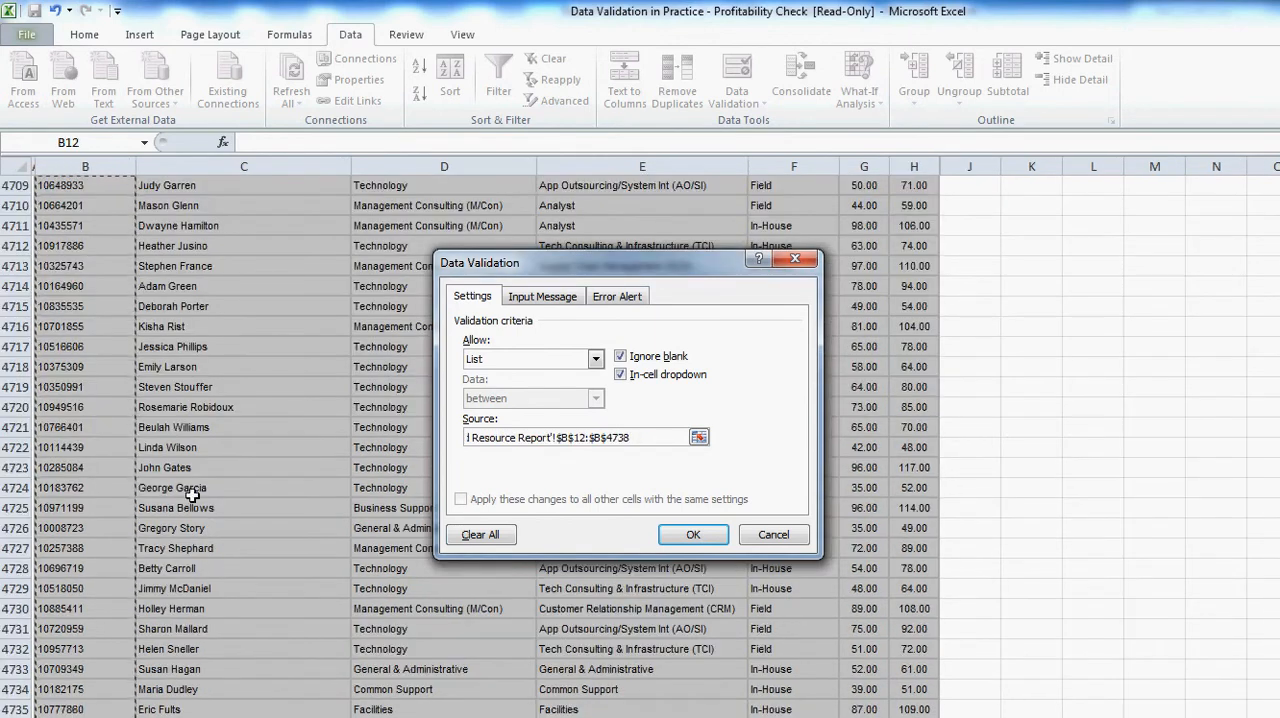
pyautogui.click(714, 529)
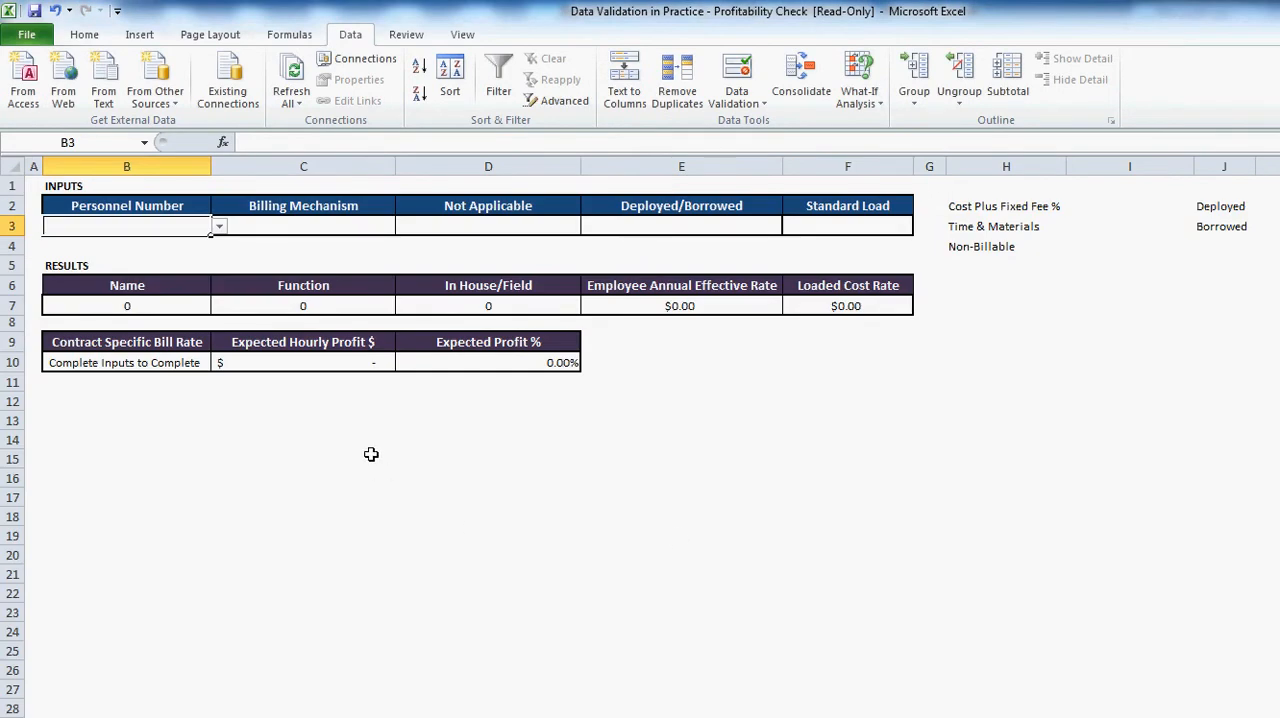
# - Check the dropdown list in B3, and enter the employee's personnel number in that cell
pyautogui.click(219, 229)
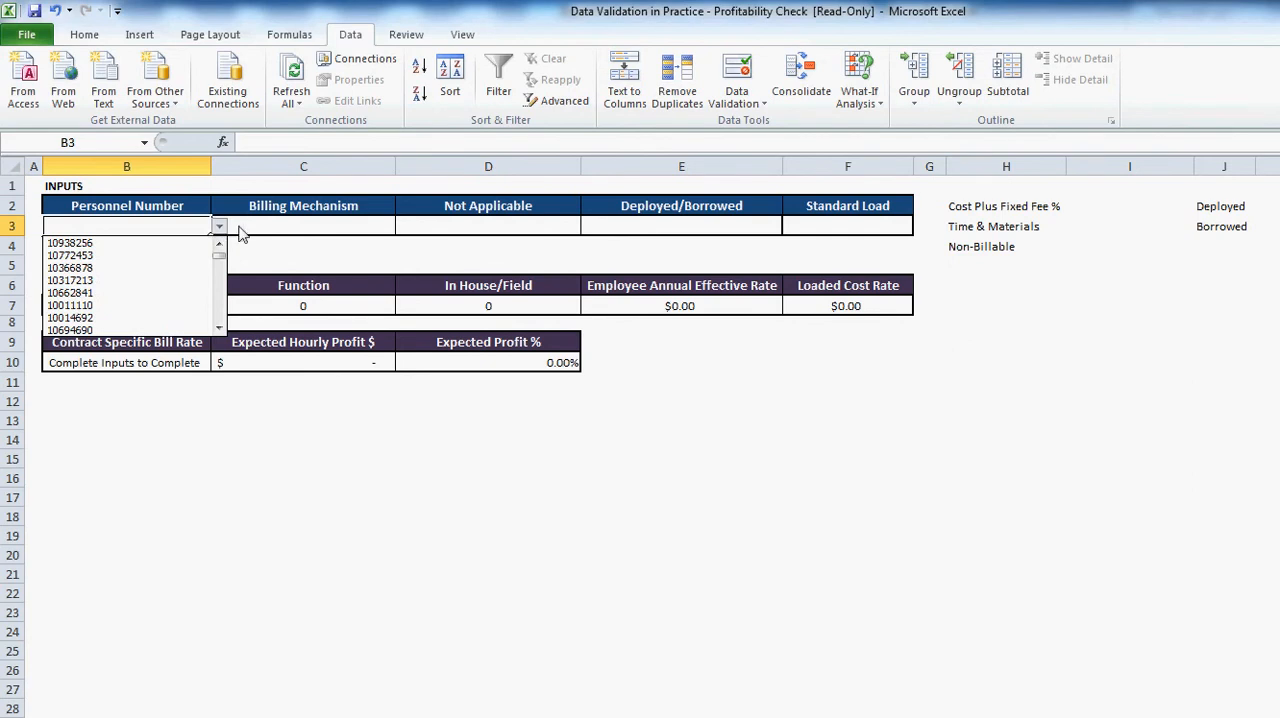
pyautogui.press('Escape')
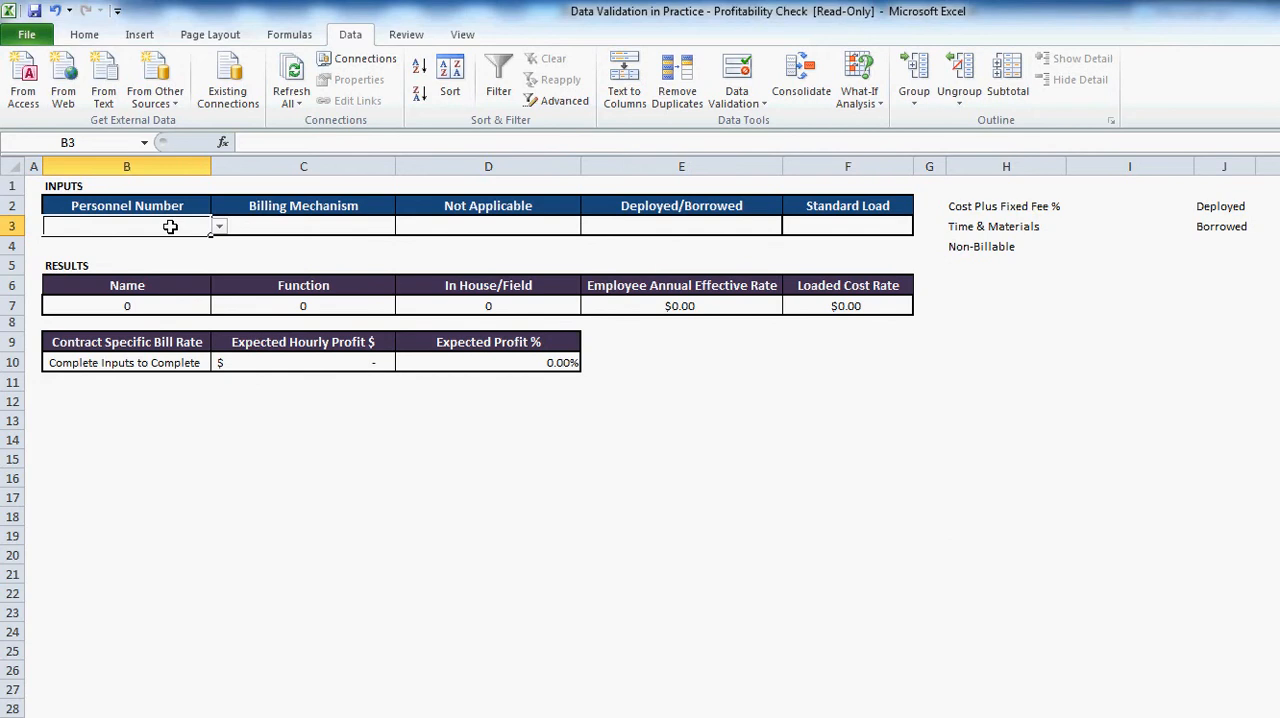
pyautogui.write('108')
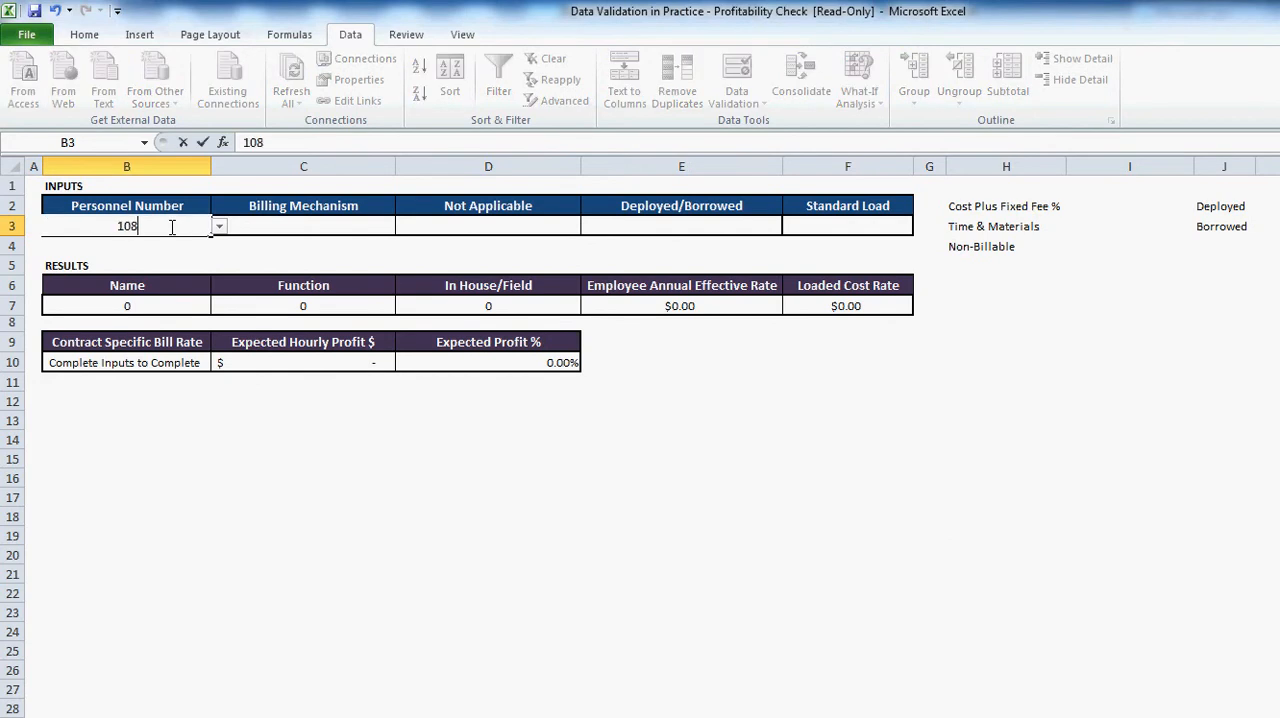
pyautogui.write('59177')
pyautogui.press('Return')
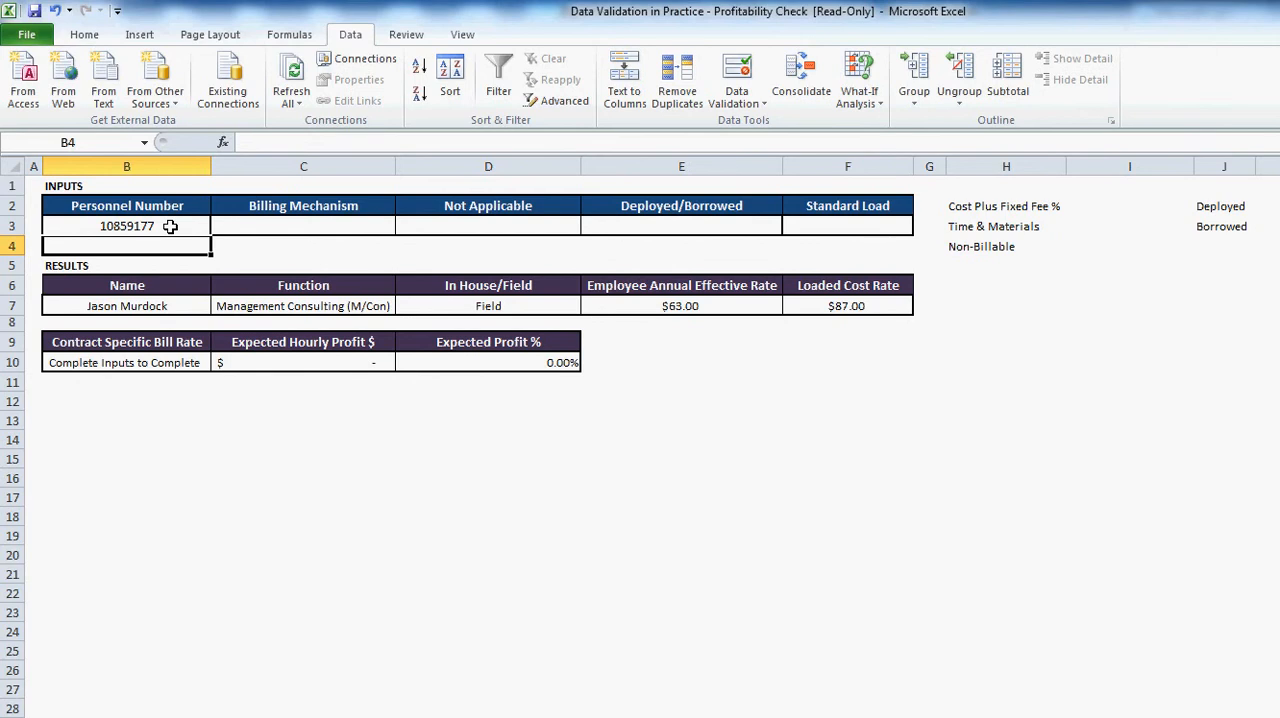
pyautogui.click(155, 304)
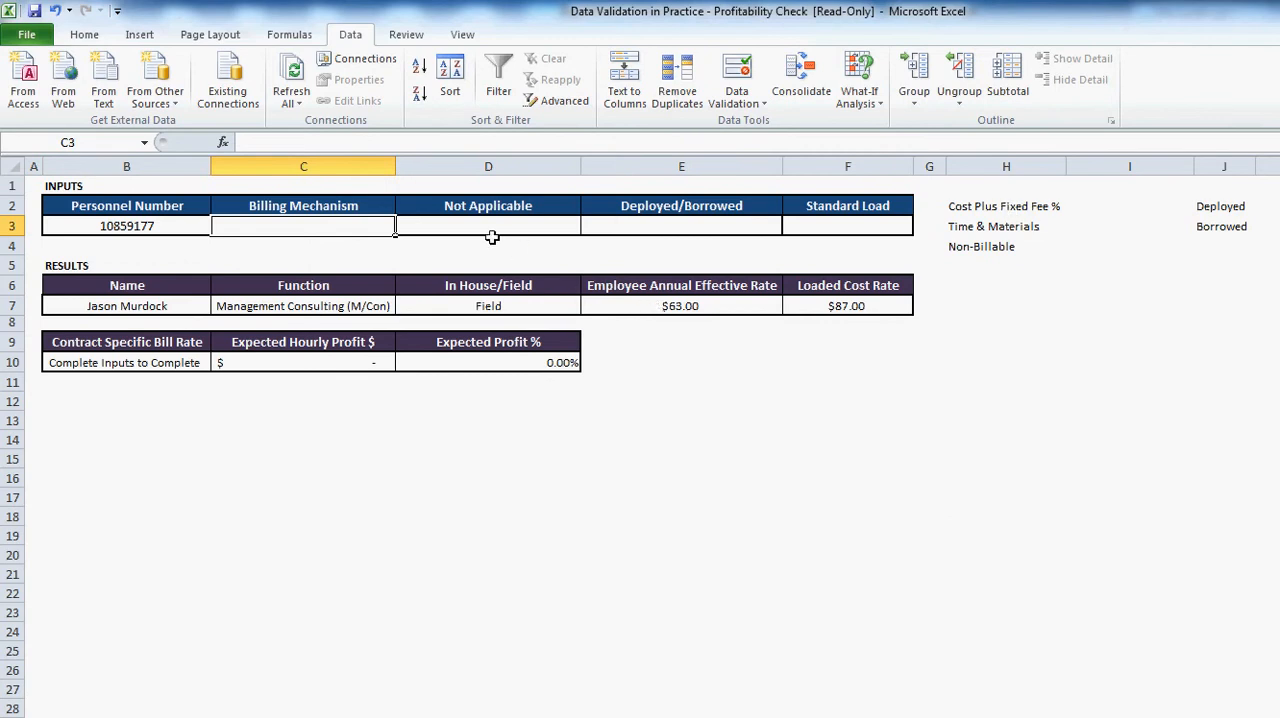
# - Restrict the Billing Mechanism input in C3 to a list sourced from H2:H4
pyautogui.click(736, 78)
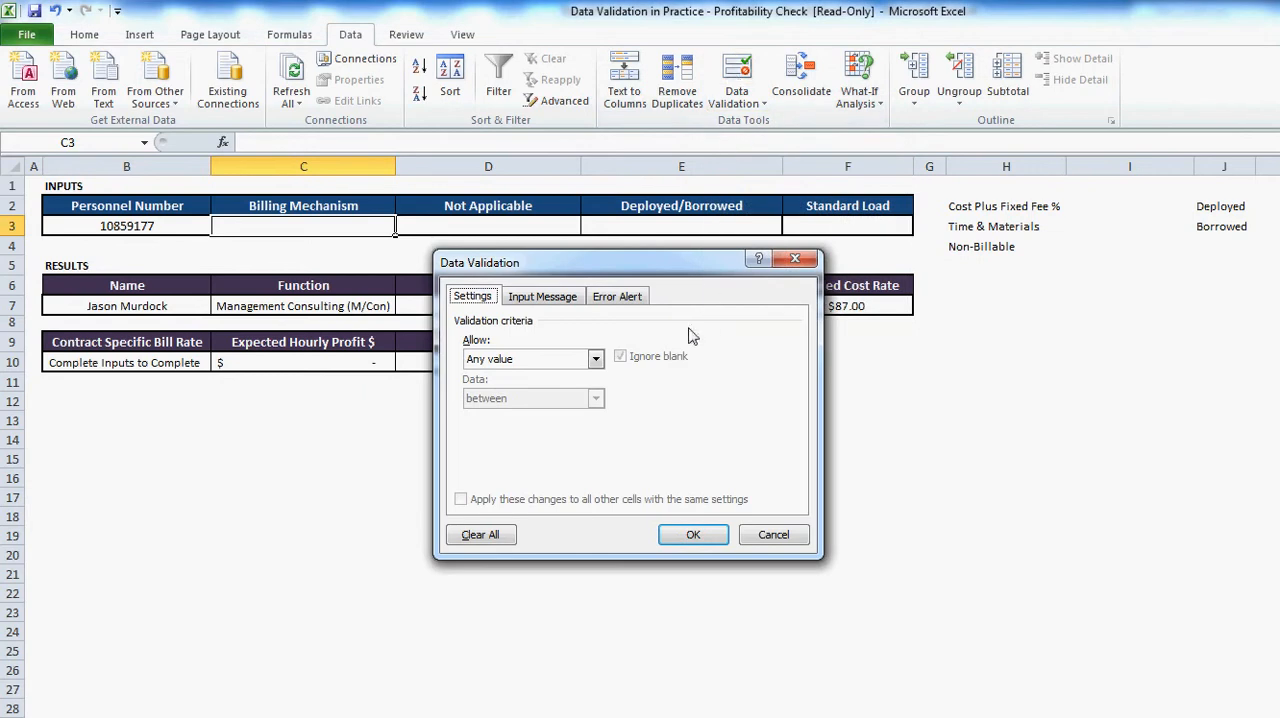
pyautogui.click(596, 358)
pyautogui.click(520, 412)
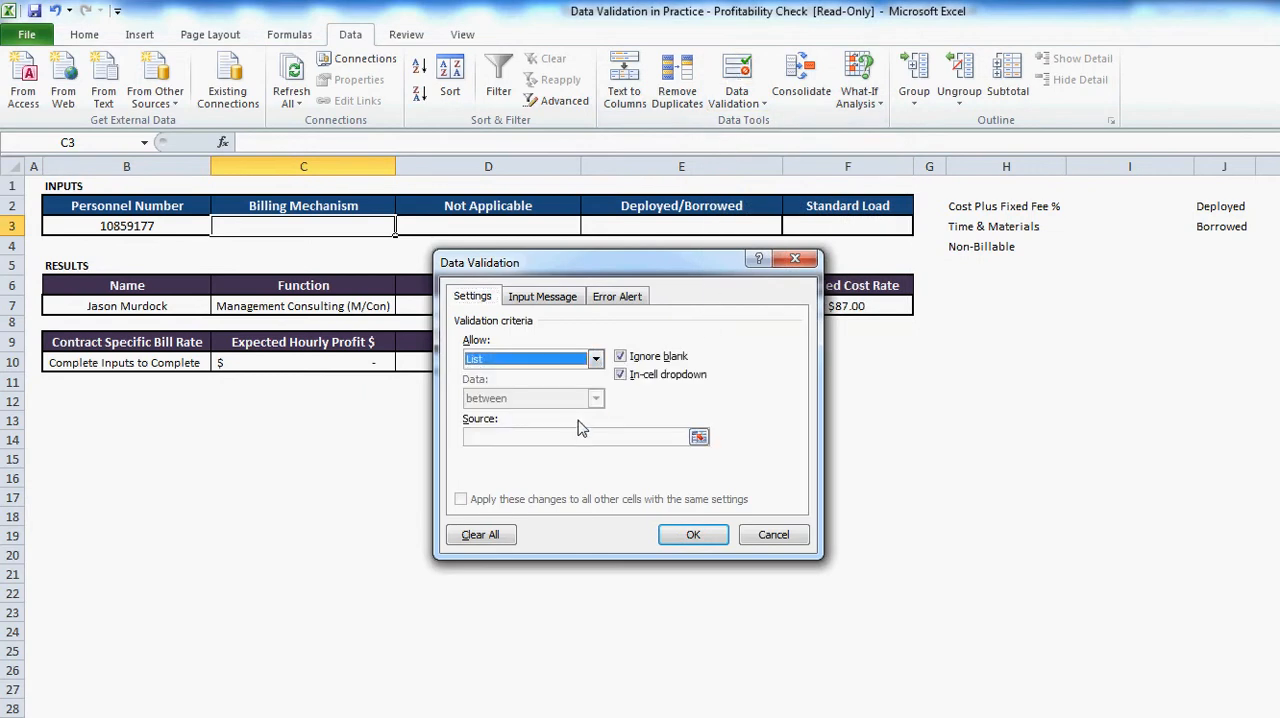
pyautogui.click(576, 437)
pyautogui.moveTo(975, 212); pyautogui.dragTo(972, 246)
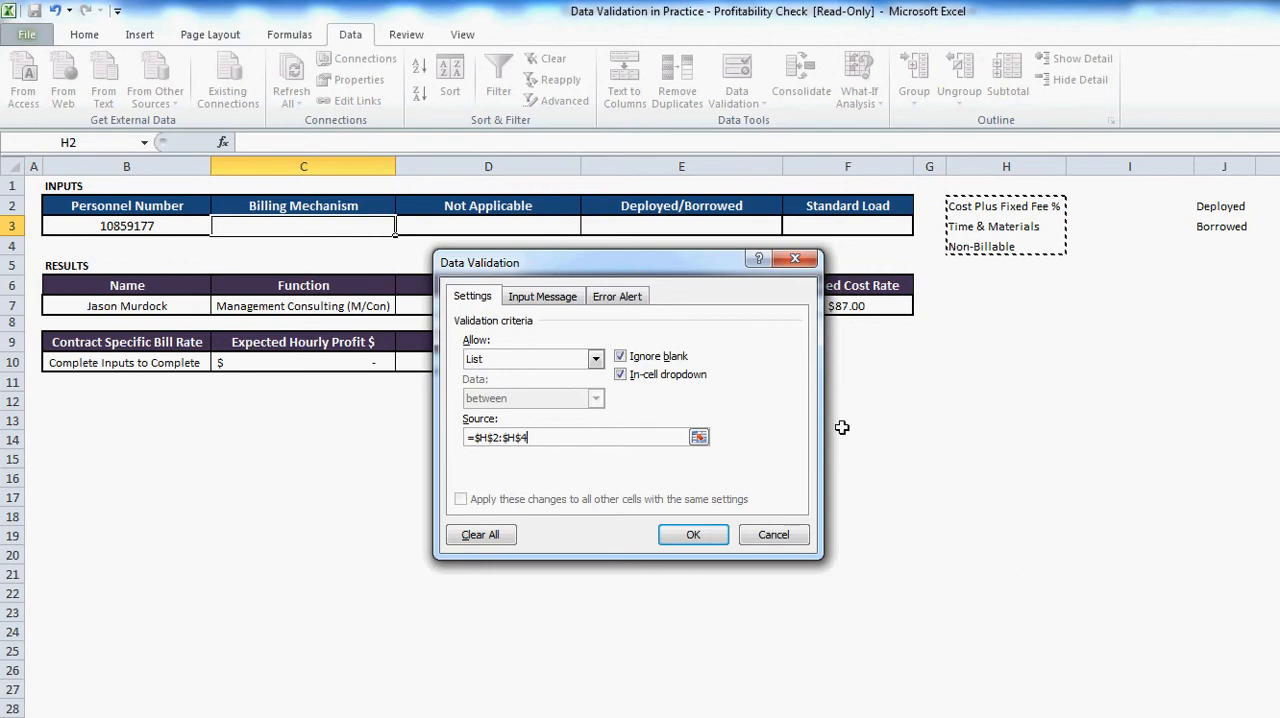
pyautogui.click(703, 537)
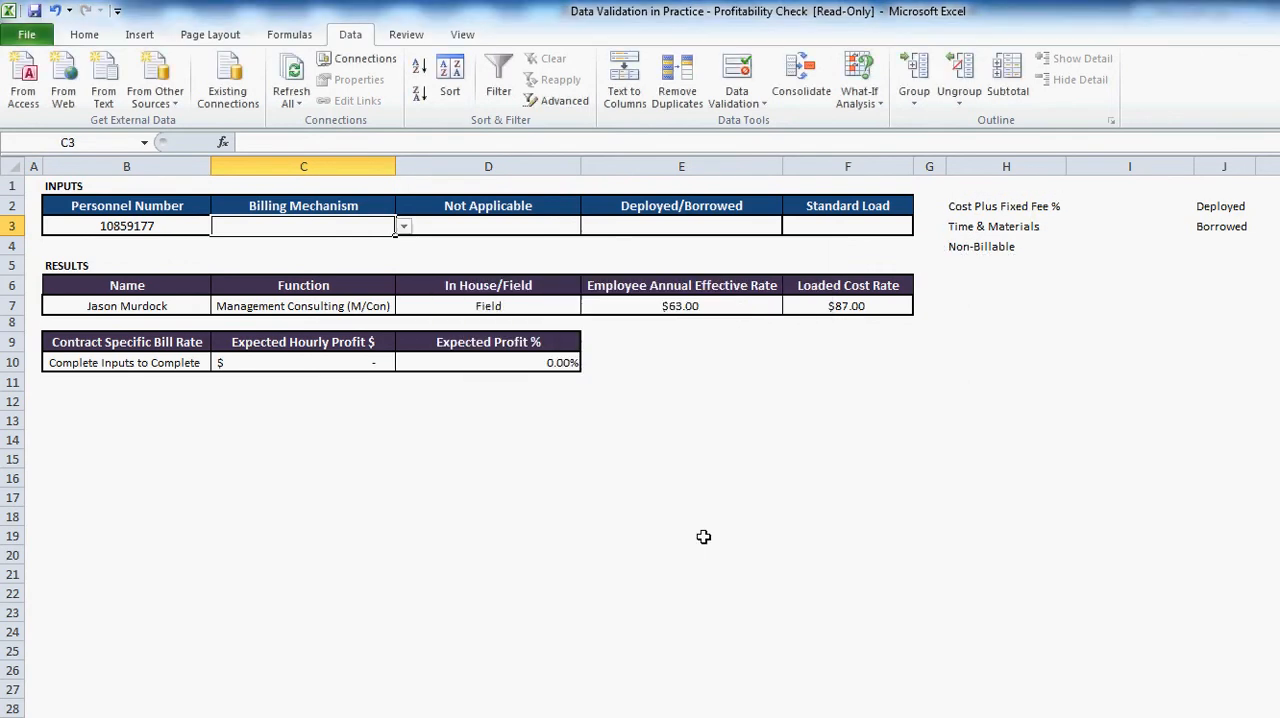
# - Choose Cost Plus Fixed Fee % as the billing mechanism, and inspect the formulas in D2 and I2
pyautogui.click(402, 229)
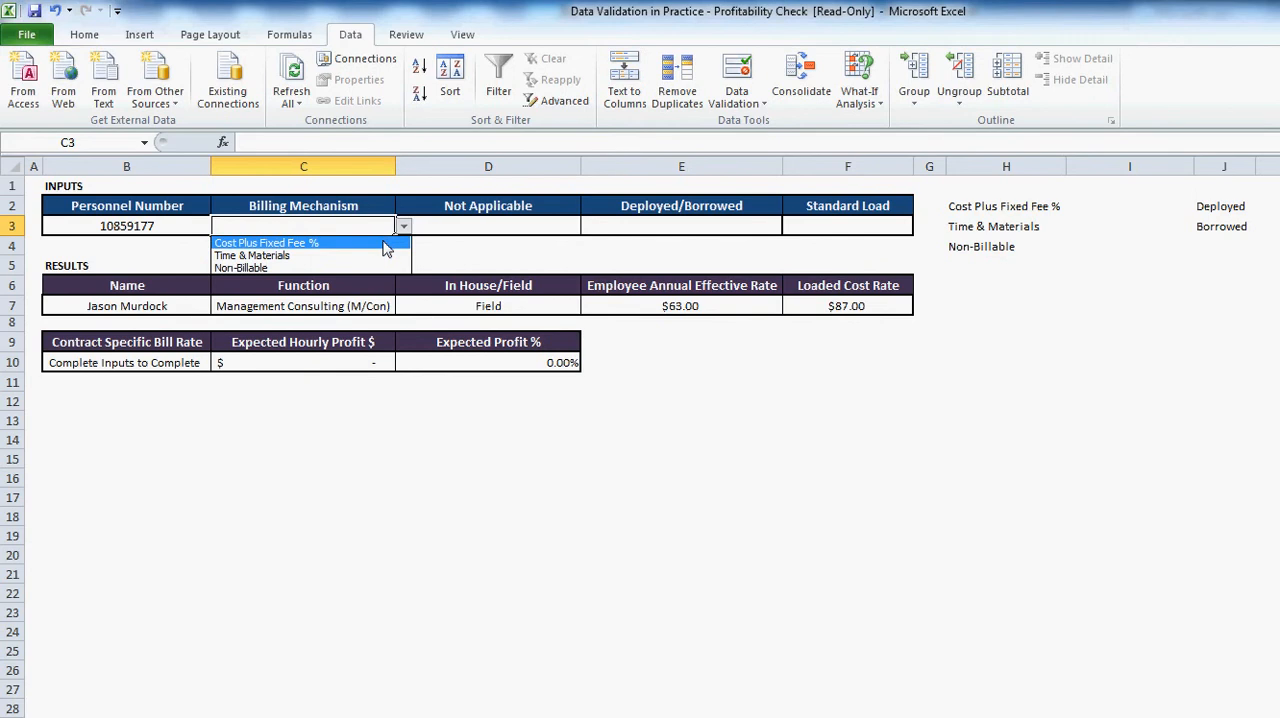
pyautogui.click(385, 243)
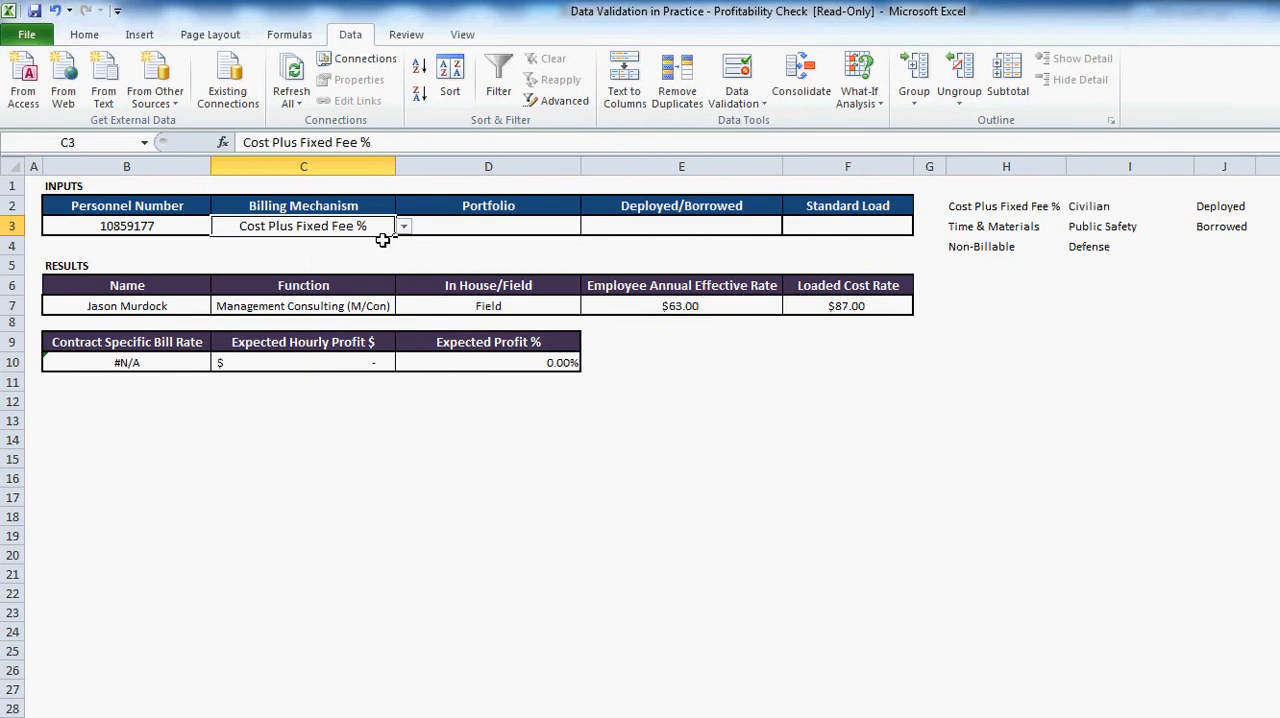
pyautogui.click(483, 205)
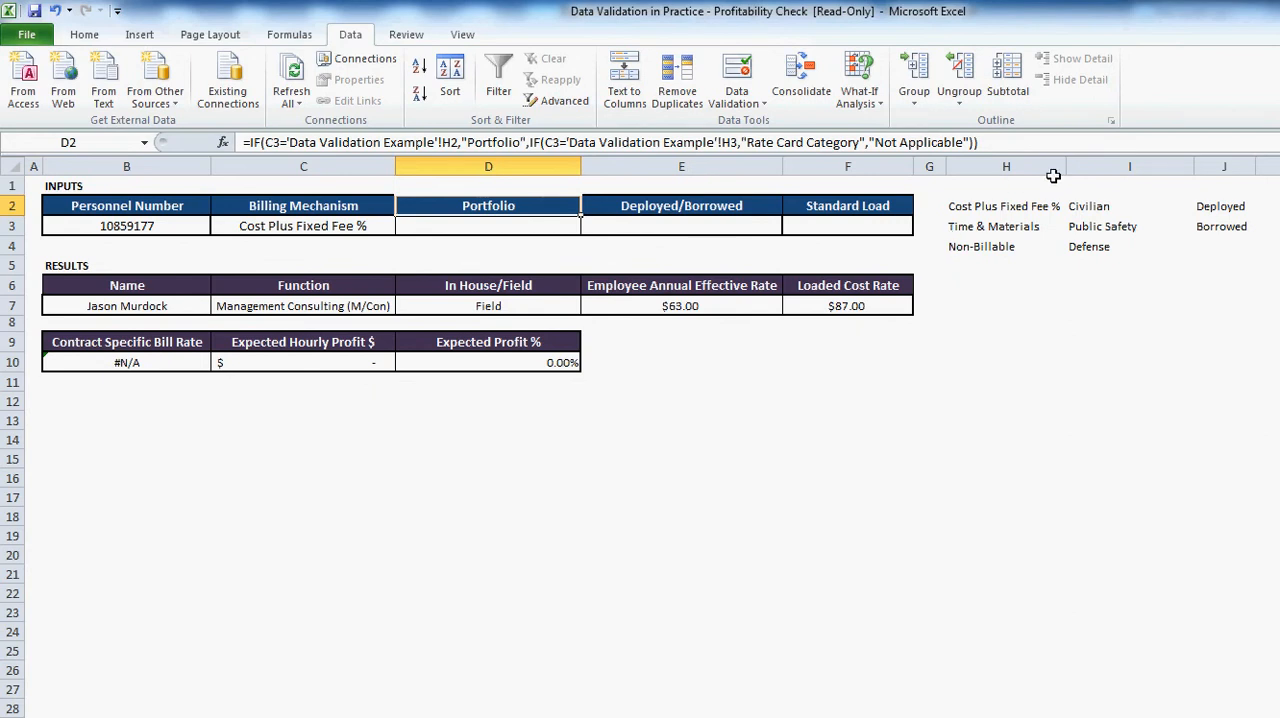
pyautogui.click(1098, 207)
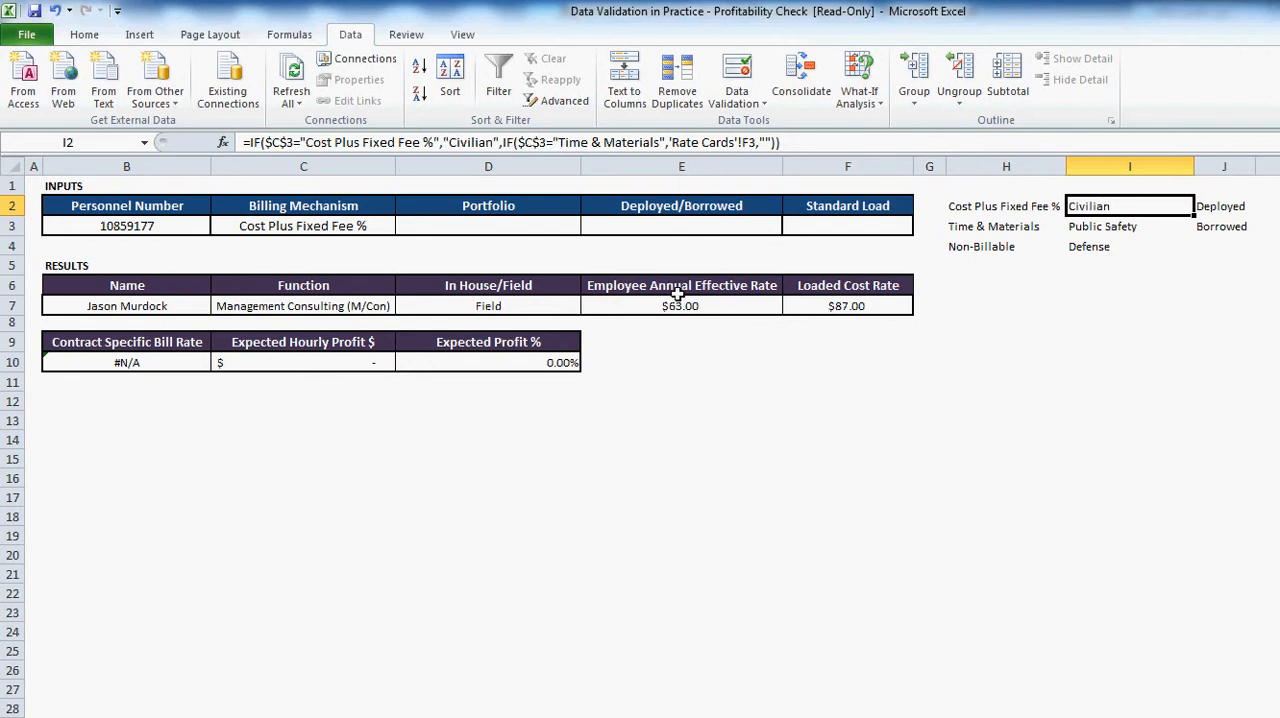
# - Restrict the Portfolio input in D3 to a list sourced from I2:I4
pyautogui.click(497, 225)
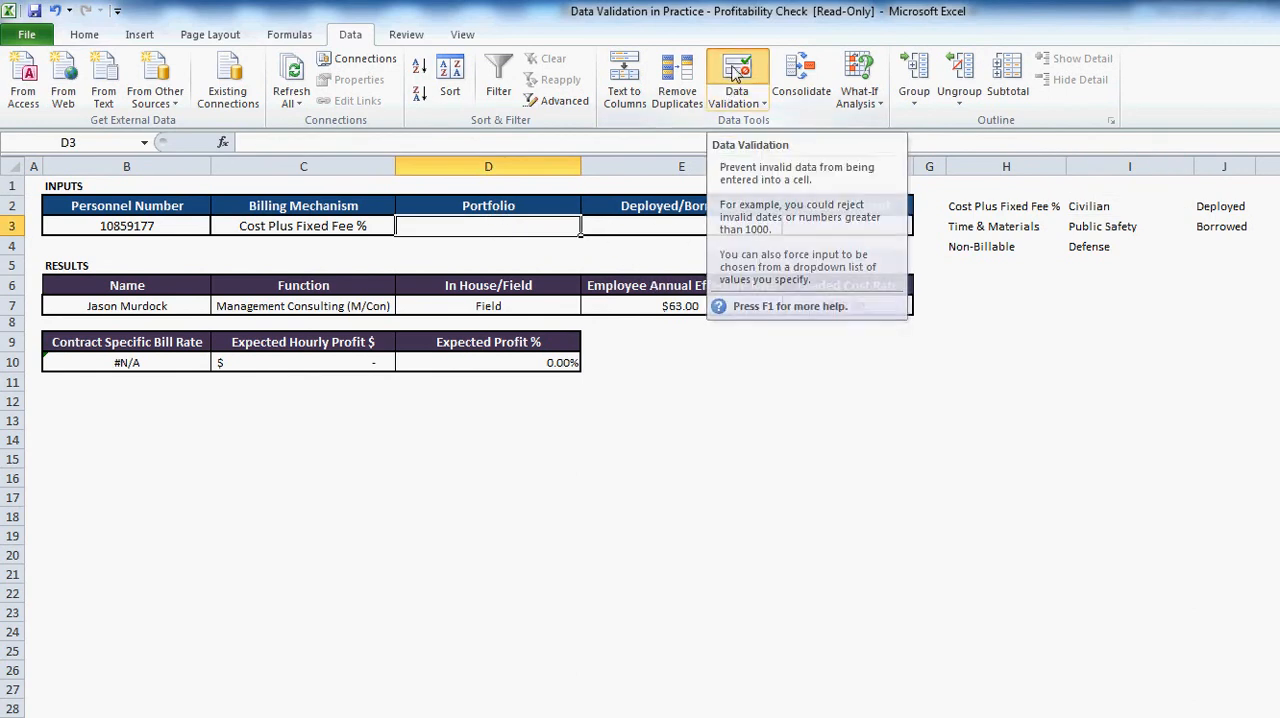
pyautogui.click(735, 72)
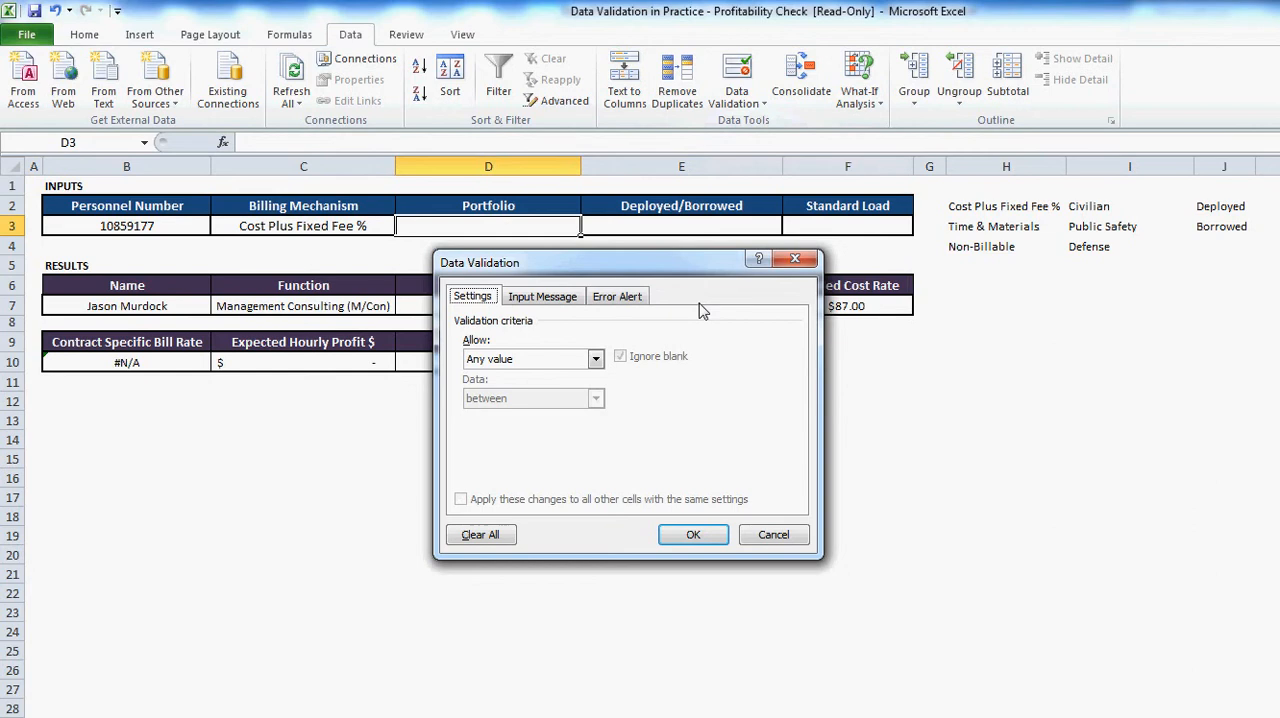
pyautogui.click(597, 360)
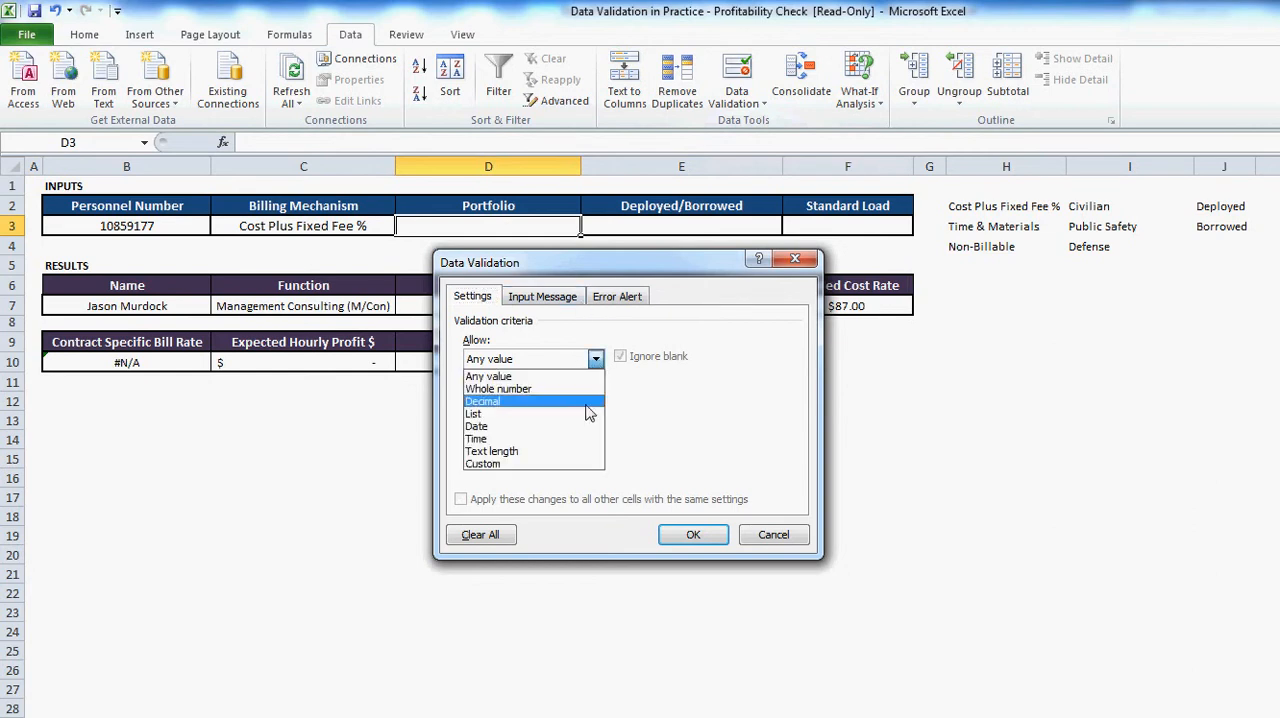
pyautogui.click(589, 415)
pyautogui.click(589, 443)
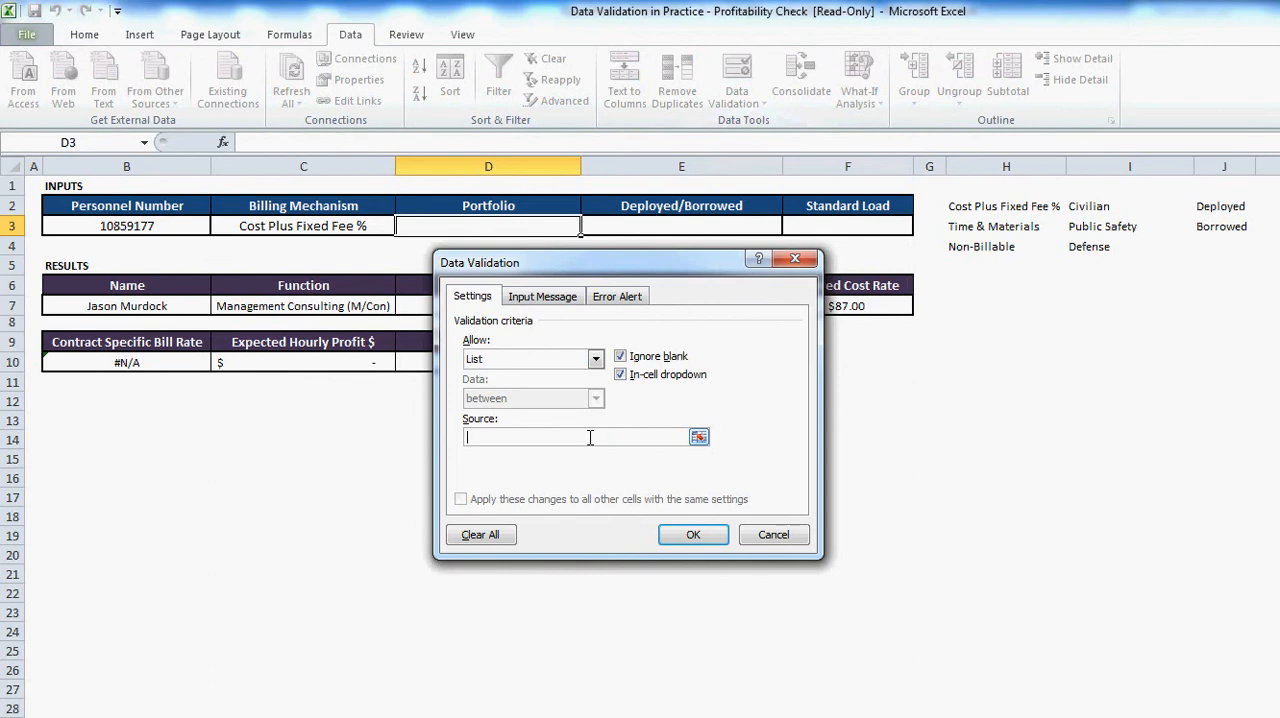
pyautogui.click(1080, 207)
pyautogui.moveTo(1080, 210); pyautogui.dragTo(1080, 250)
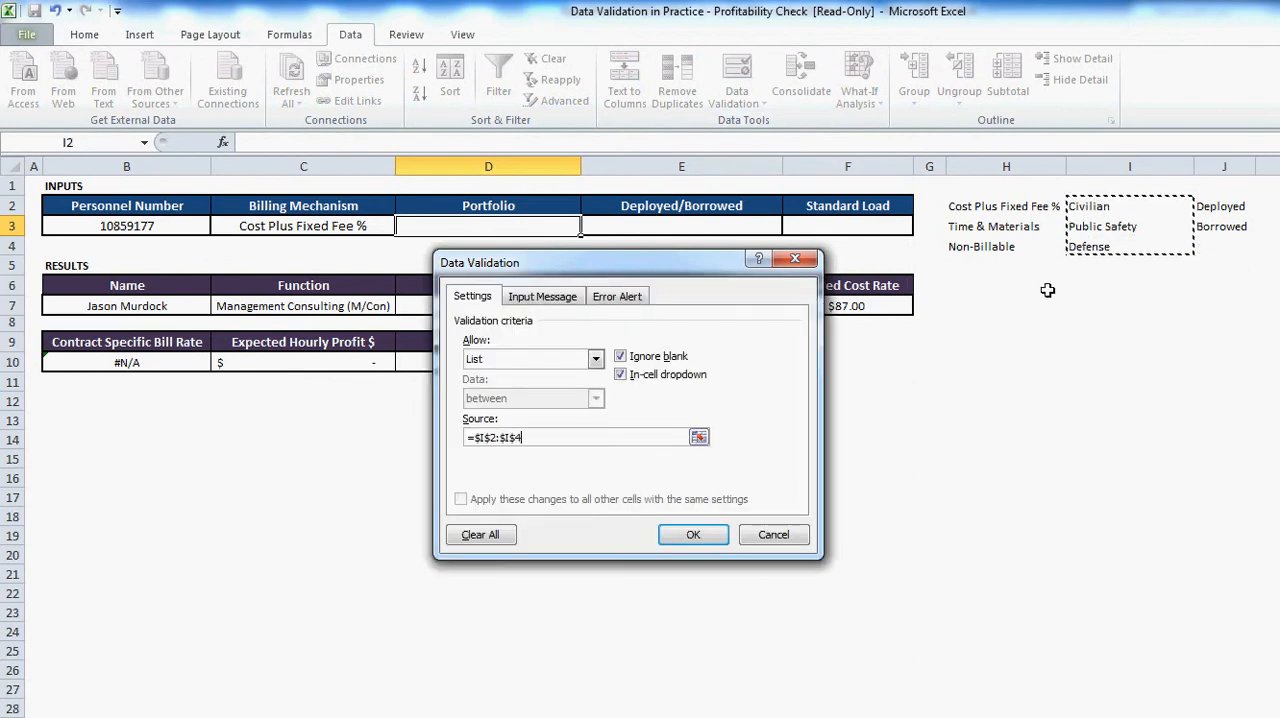
pyautogui.click(699, 534)
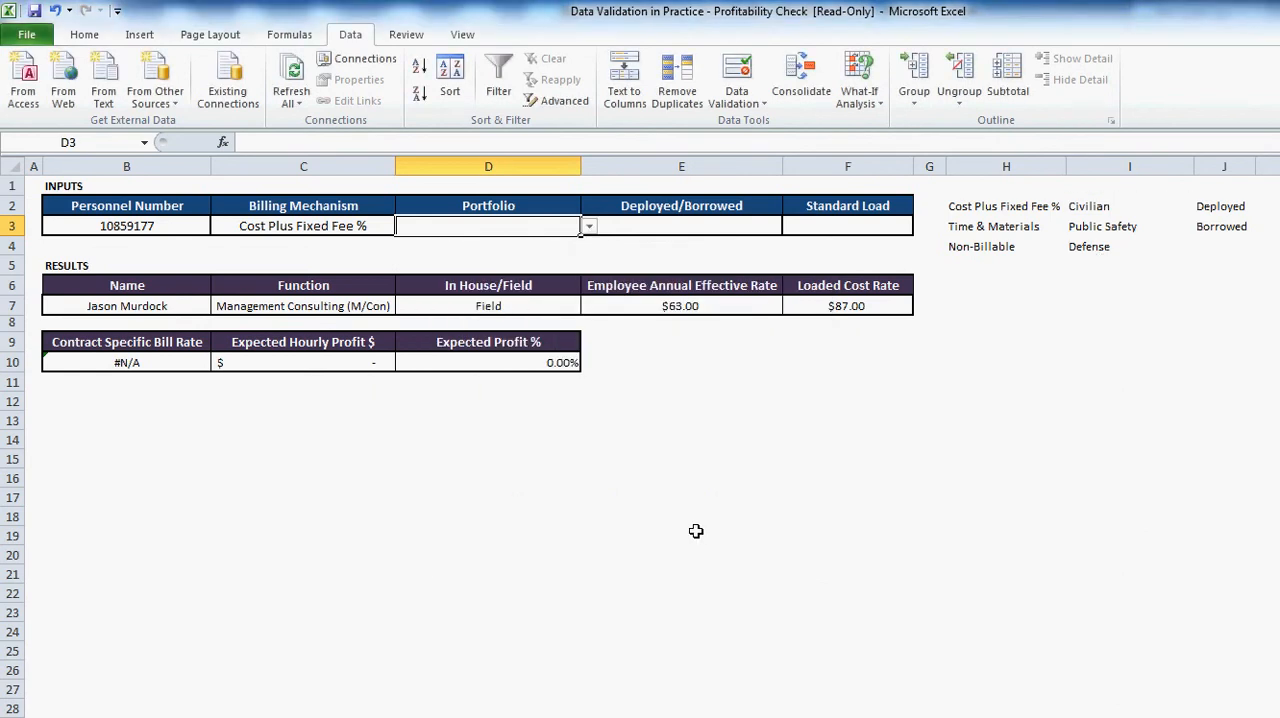
# - Choose Public Safety from the Portfolio dropdown in D3
pyautogui.click(589, 228)
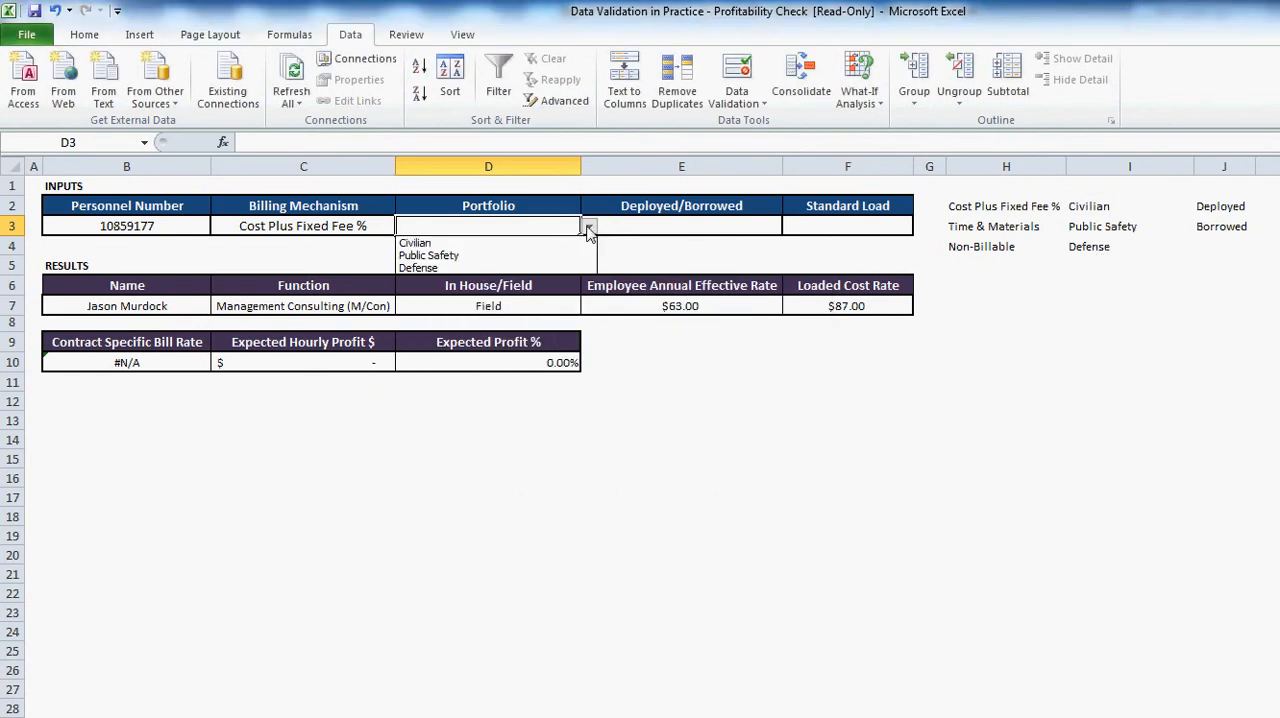
pyautogui.click(589, 228)
pyautogui.click(589, 228)
pyautogui.click(589, 228)
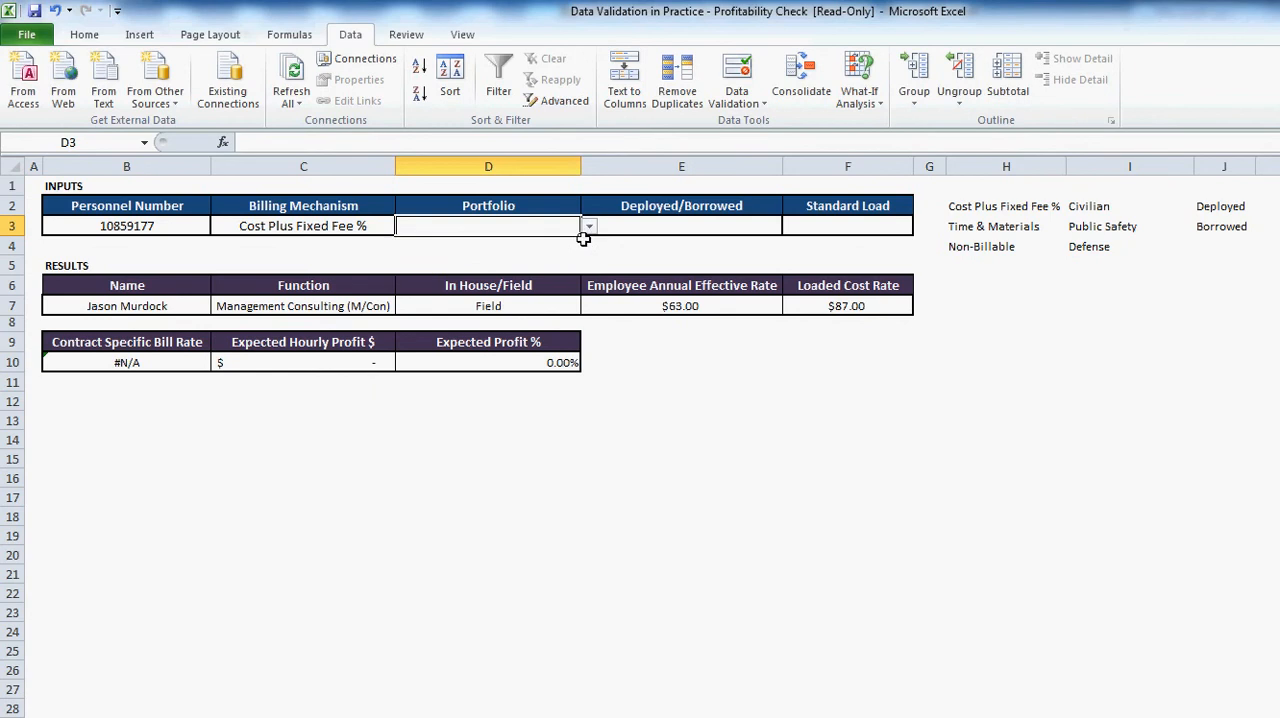
pyautogui.click(588, 228)
pyautogui.click(583, 256)
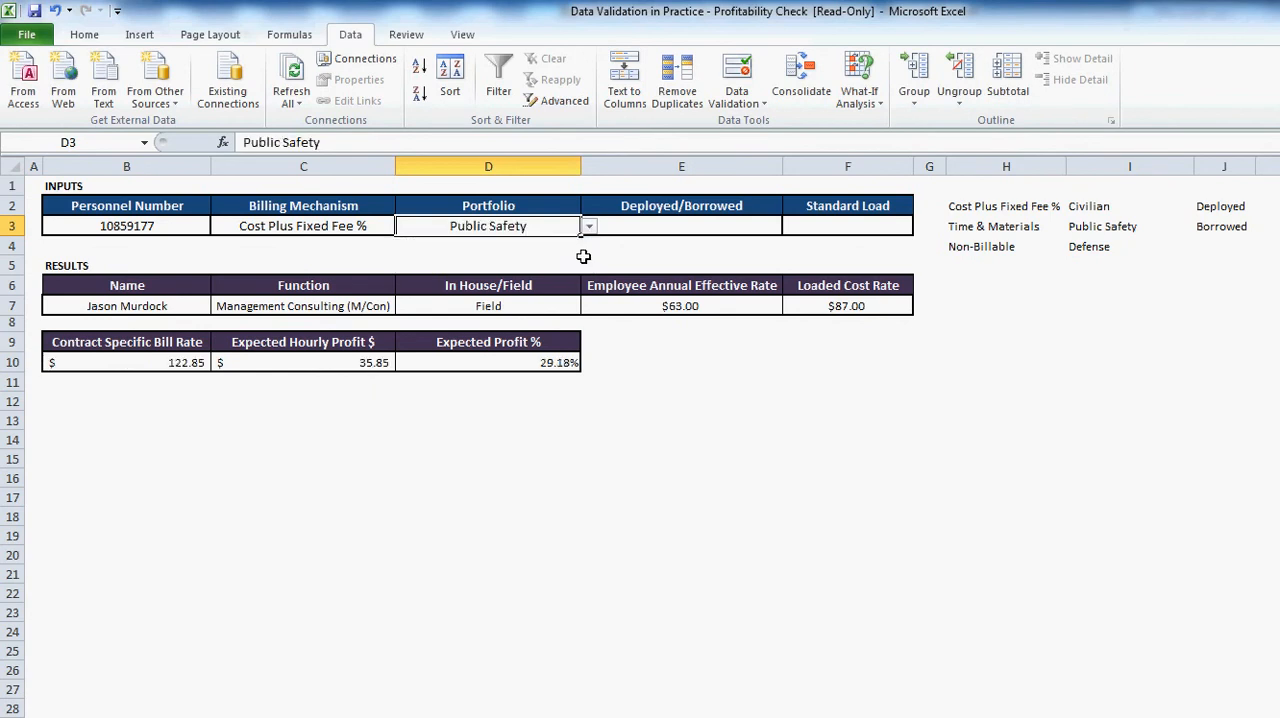
# - Restrict the Deployed/Borrowed input in E3 to a list sourced from J2:J3
pyautogui.click(697, 227)
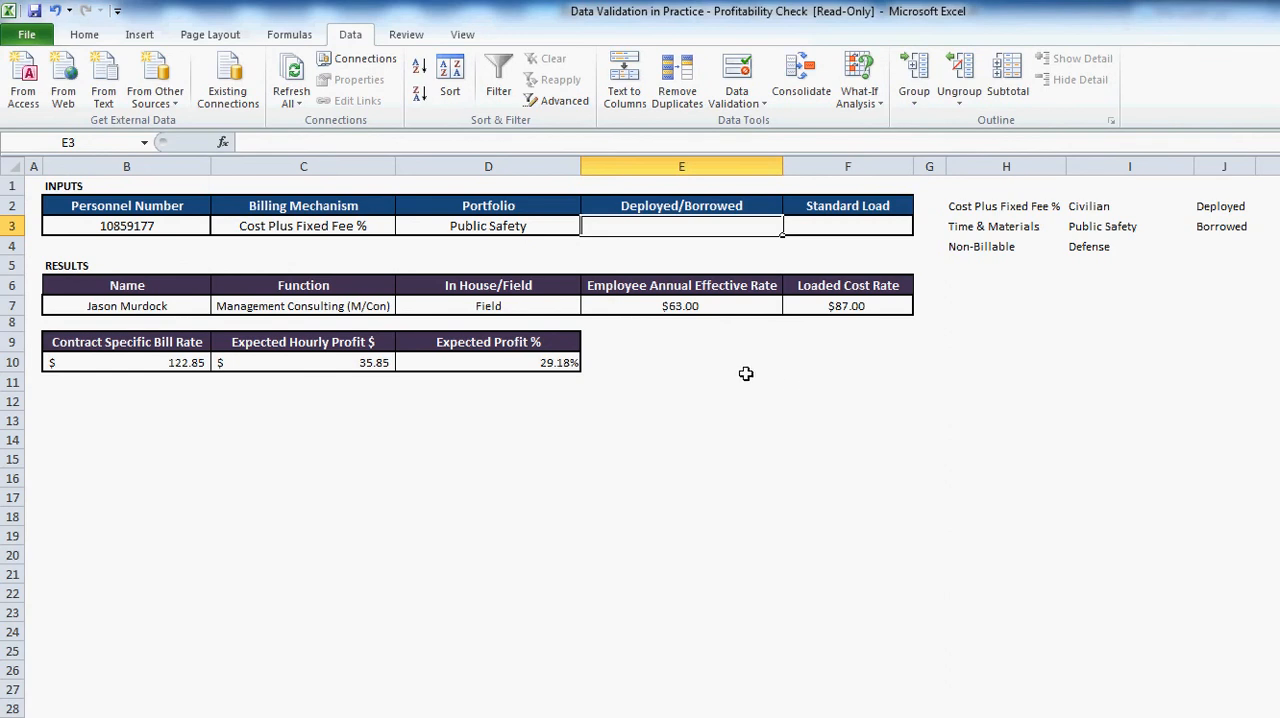
pyautogui.click(736, 72)
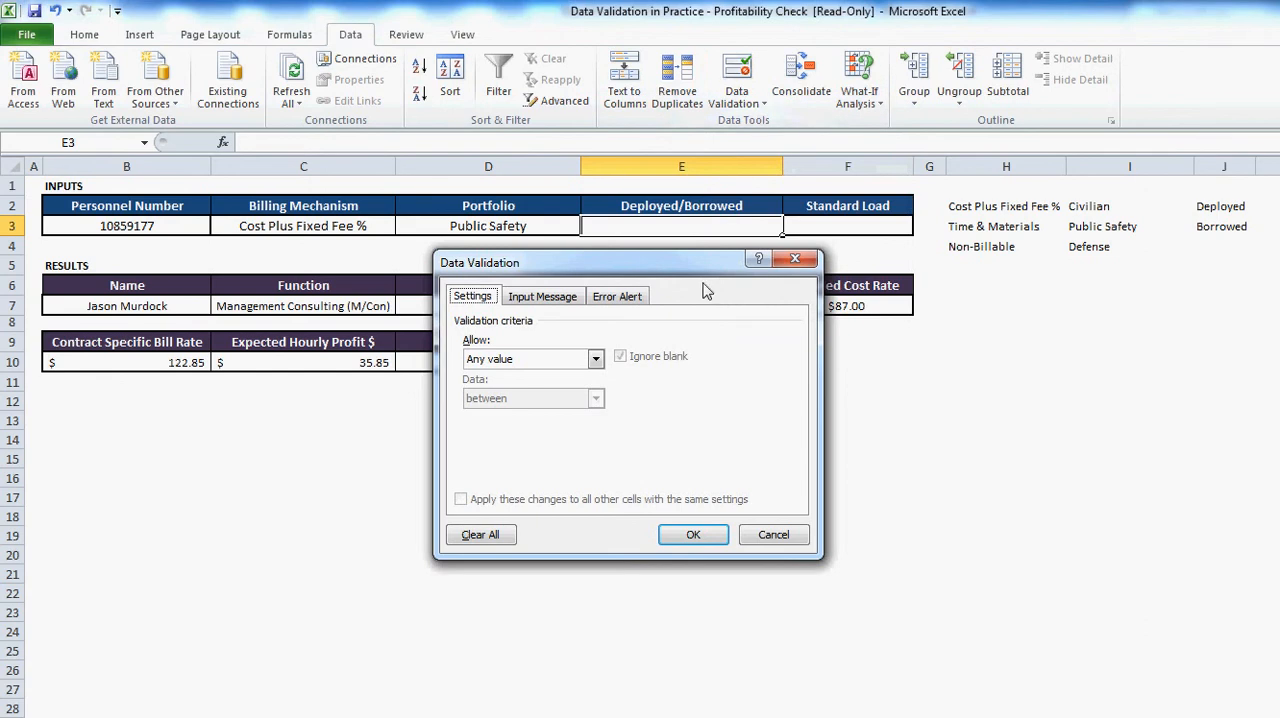
pyautogui.click(596, 359)
pyautogui.click(585, 410)
pyautogui.click(568, 437)
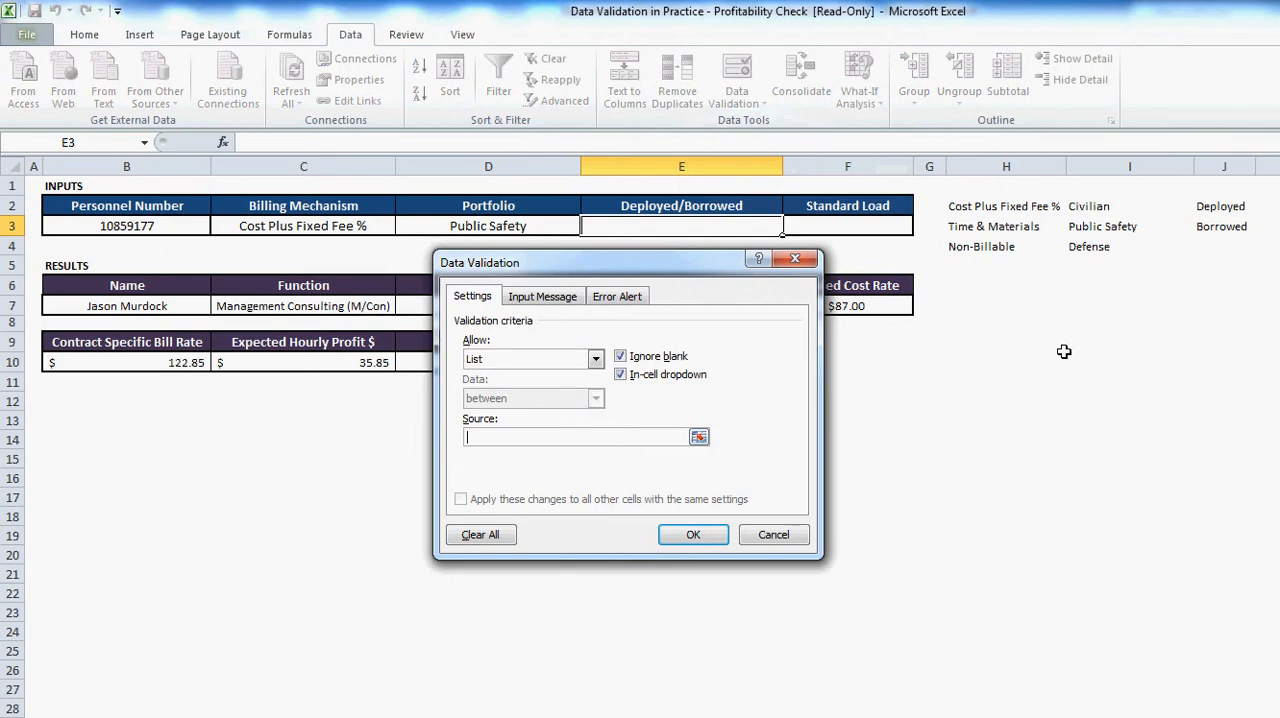
pyautogui.moveTo(1213, 207); pyautogui.dragTo(1214, 226)
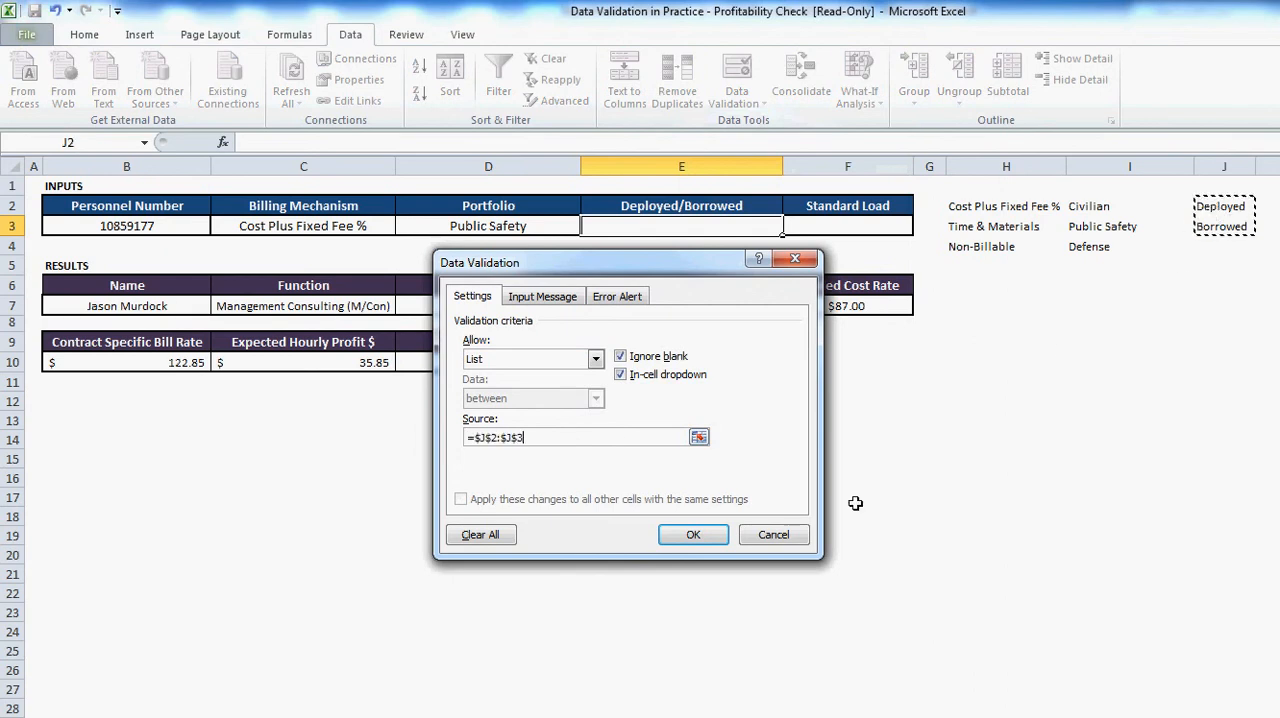
pyautogui.click(693, 535)
# - Choose Borrowed from the Deployed/Borrowed dropdown in E3
pyautogui.click(790, 229)
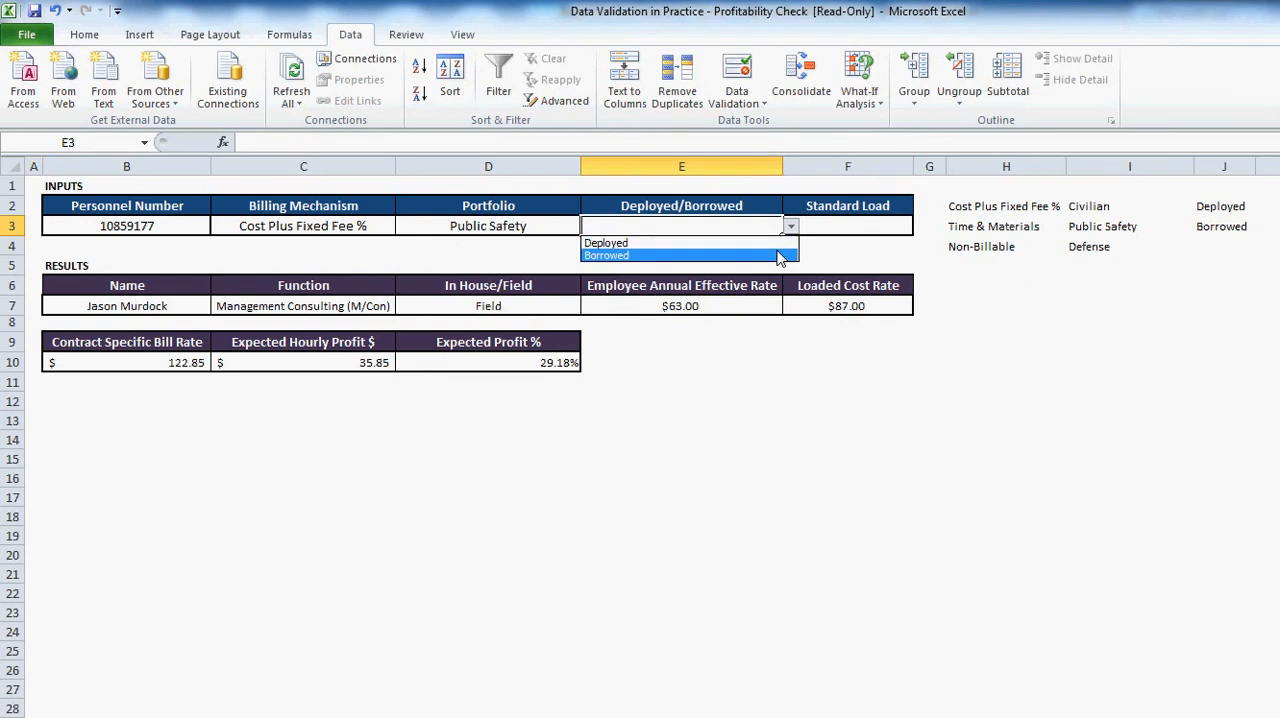
pyautogui.click(779, 256)
pyautogui.click(749, 255)
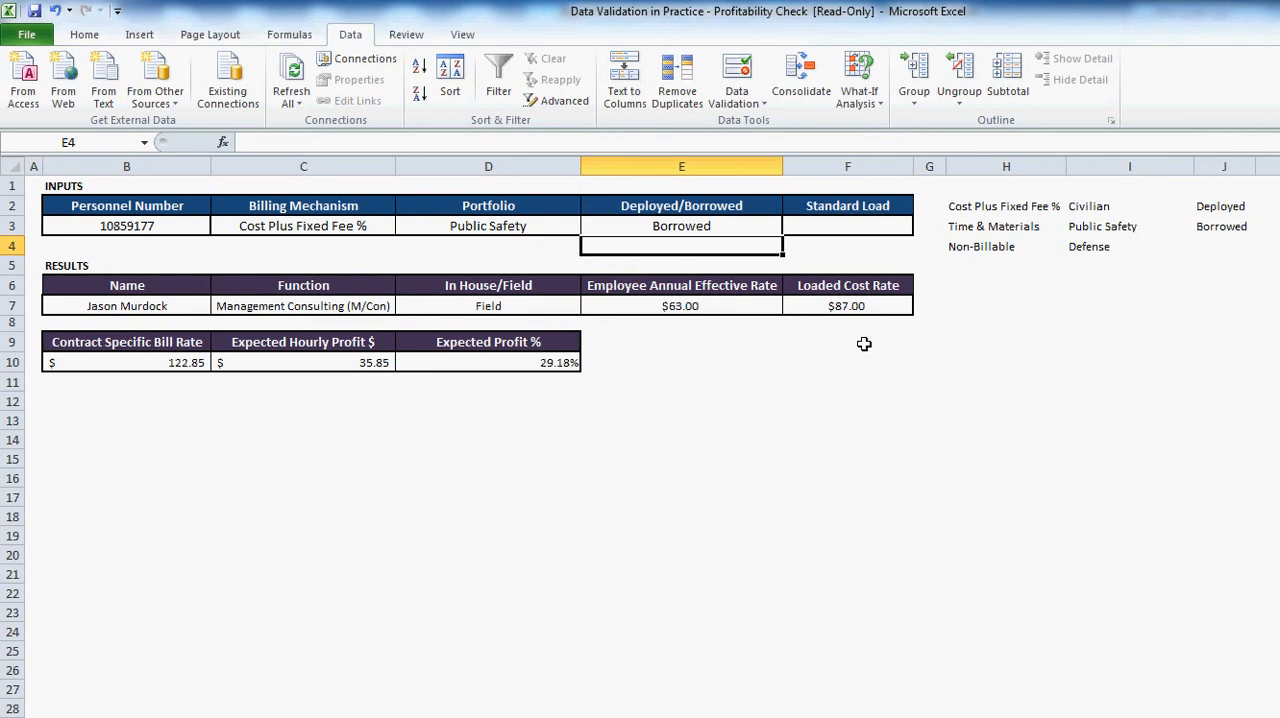
# - Restrict the Standard Load input in F3 to decimal values between 0 and 1
pyautogui.click(872, 226)
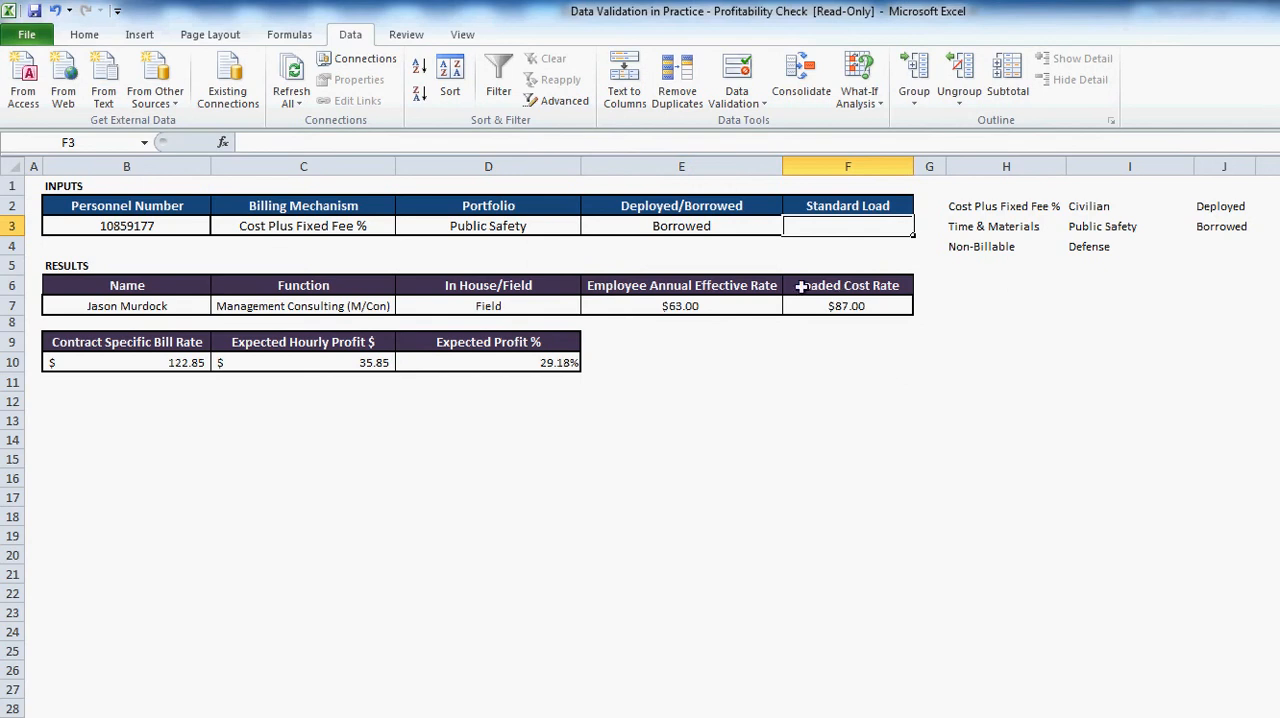
pyautogui.click(735, 70)
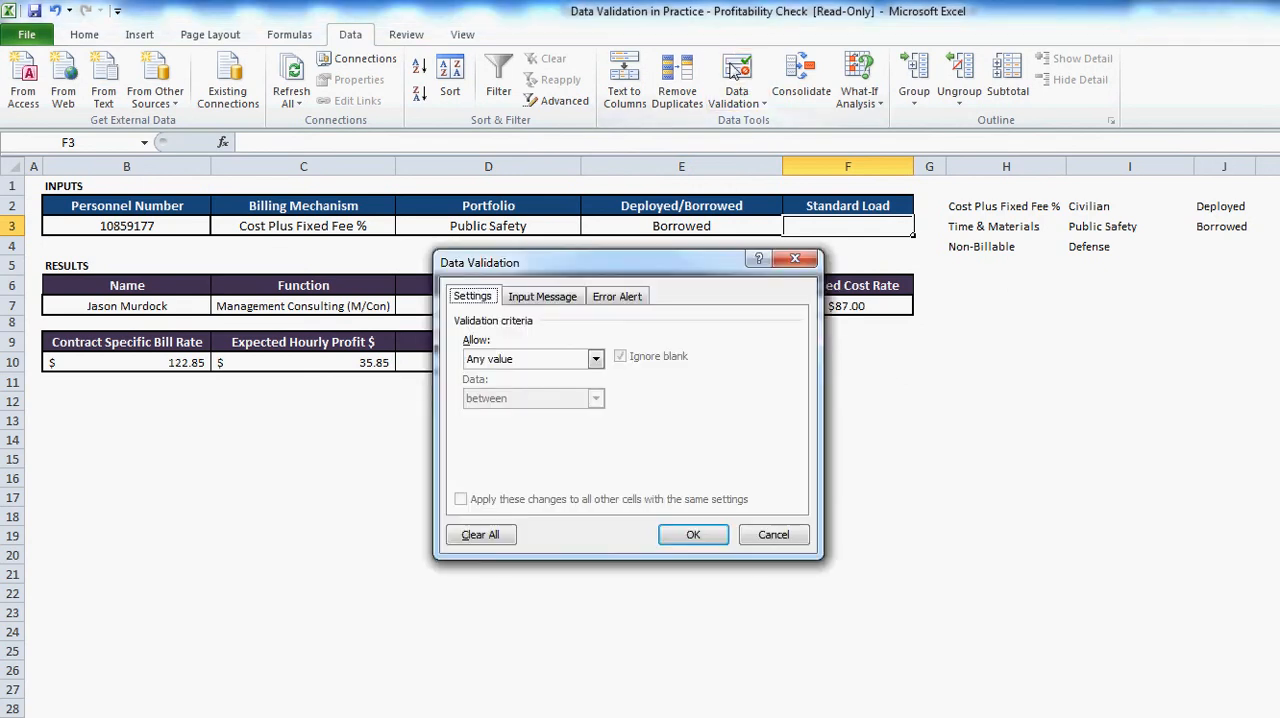
pyautogui.click(597, 359)
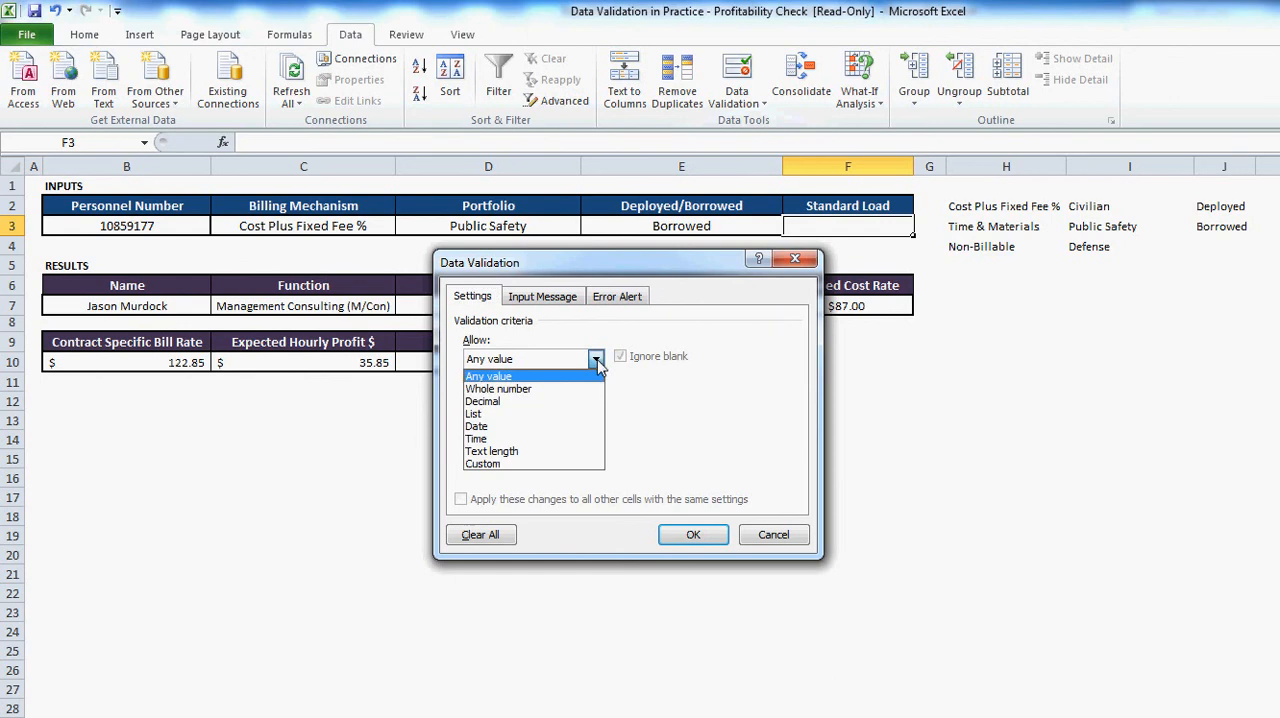
pyautogui.click(569, 401)
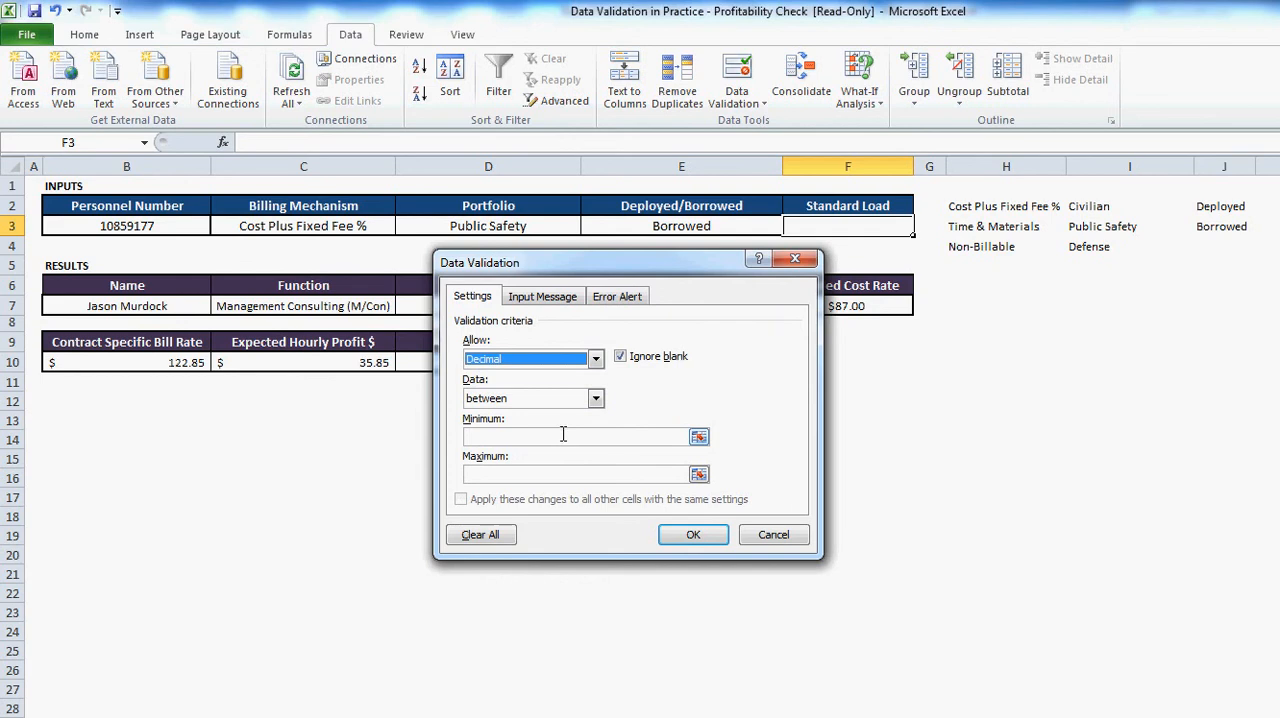
pyautogui.click(564, 437)
pyautogui.write('0')
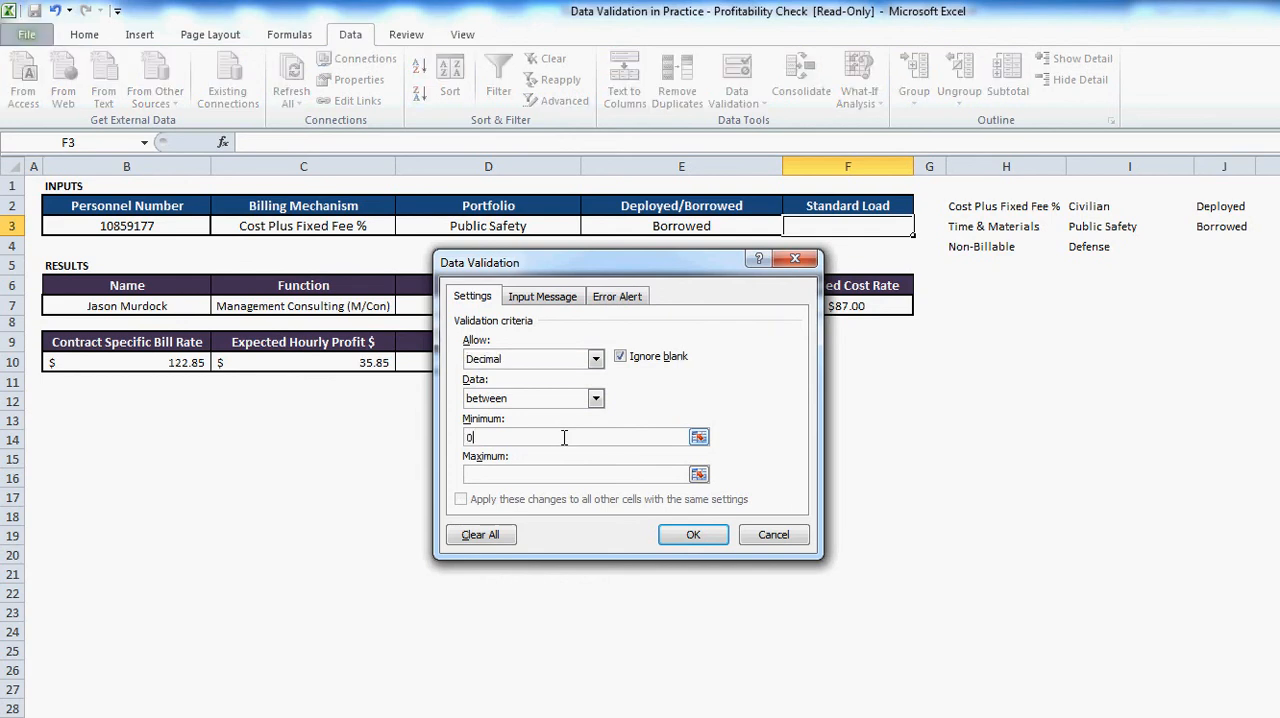
pyautogui.click(570, 473)
pyautogui.write('1')
pyautogui.click(680, 540)
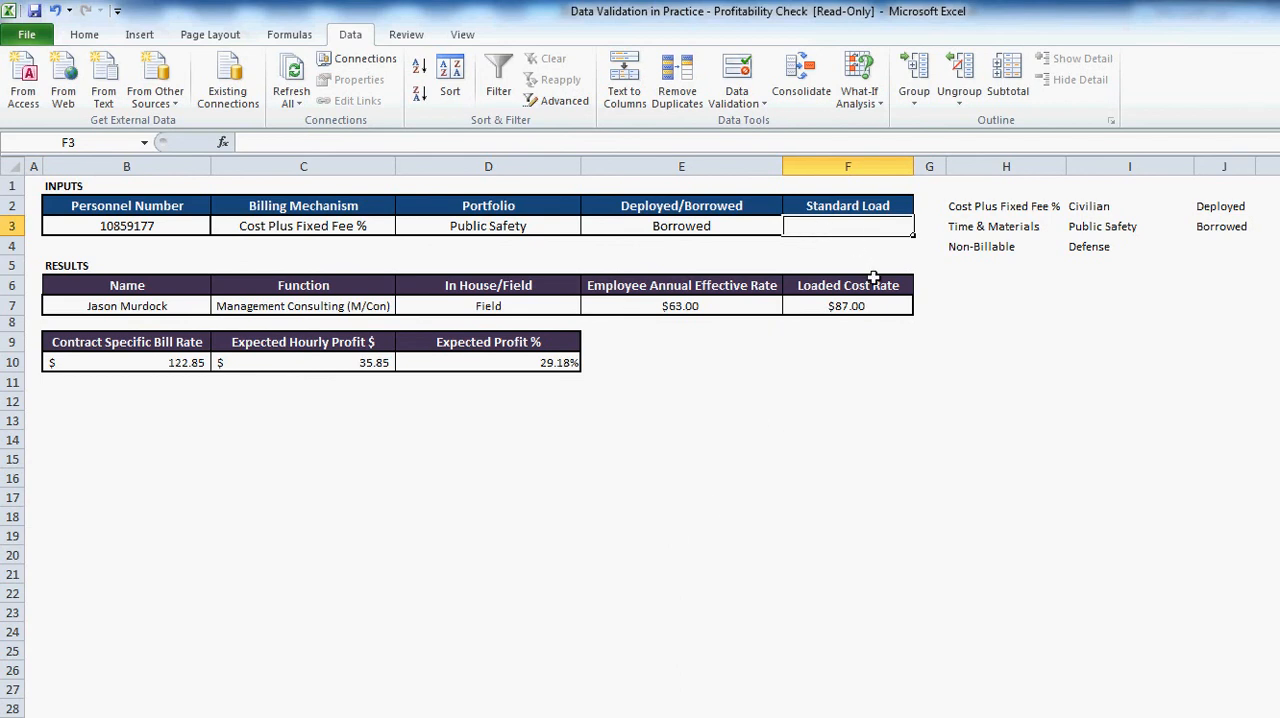
# - Enter 35% as the Standard Load in F3
pyautogui.write('35%')
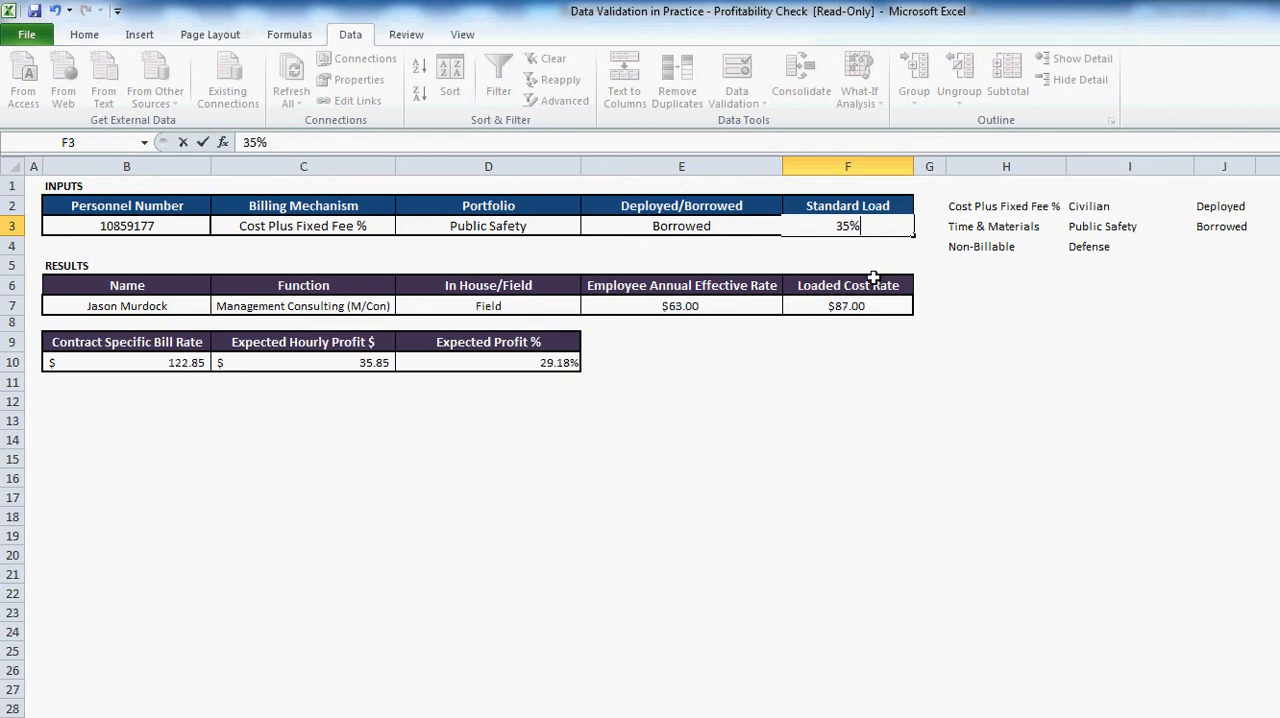
pyautogui.press('Return')
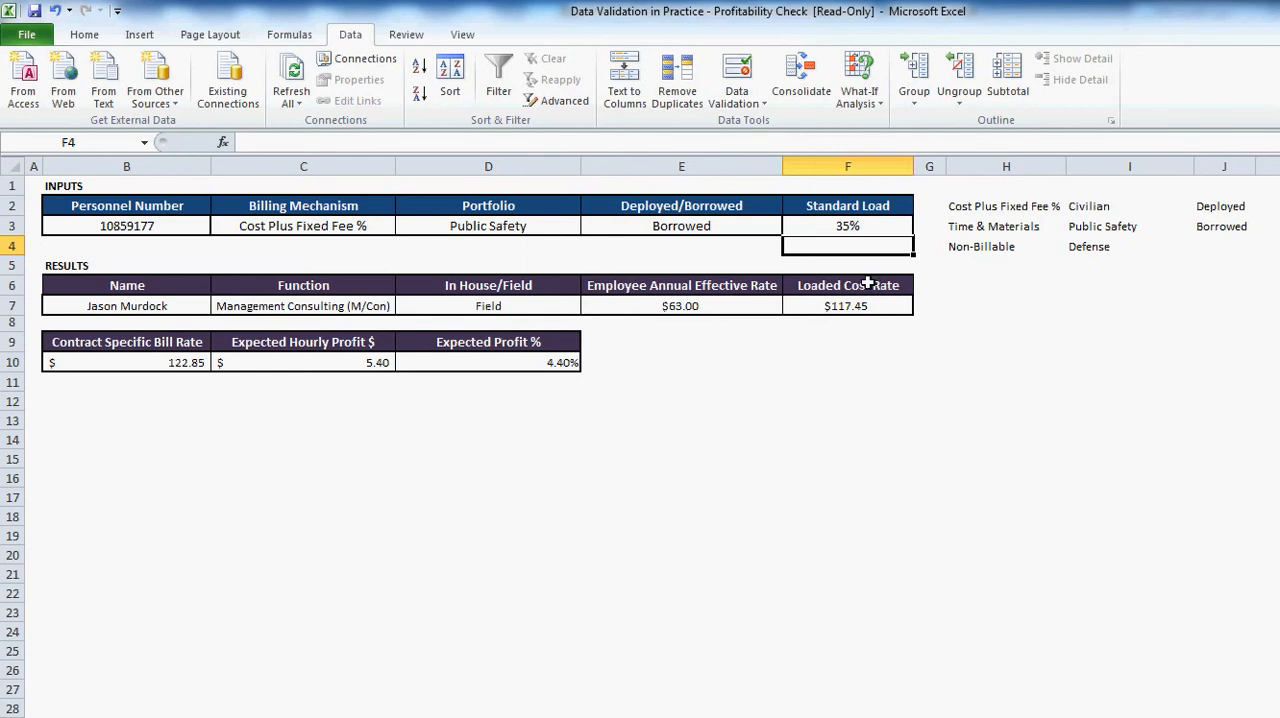
pyautogui.click(267, 383)
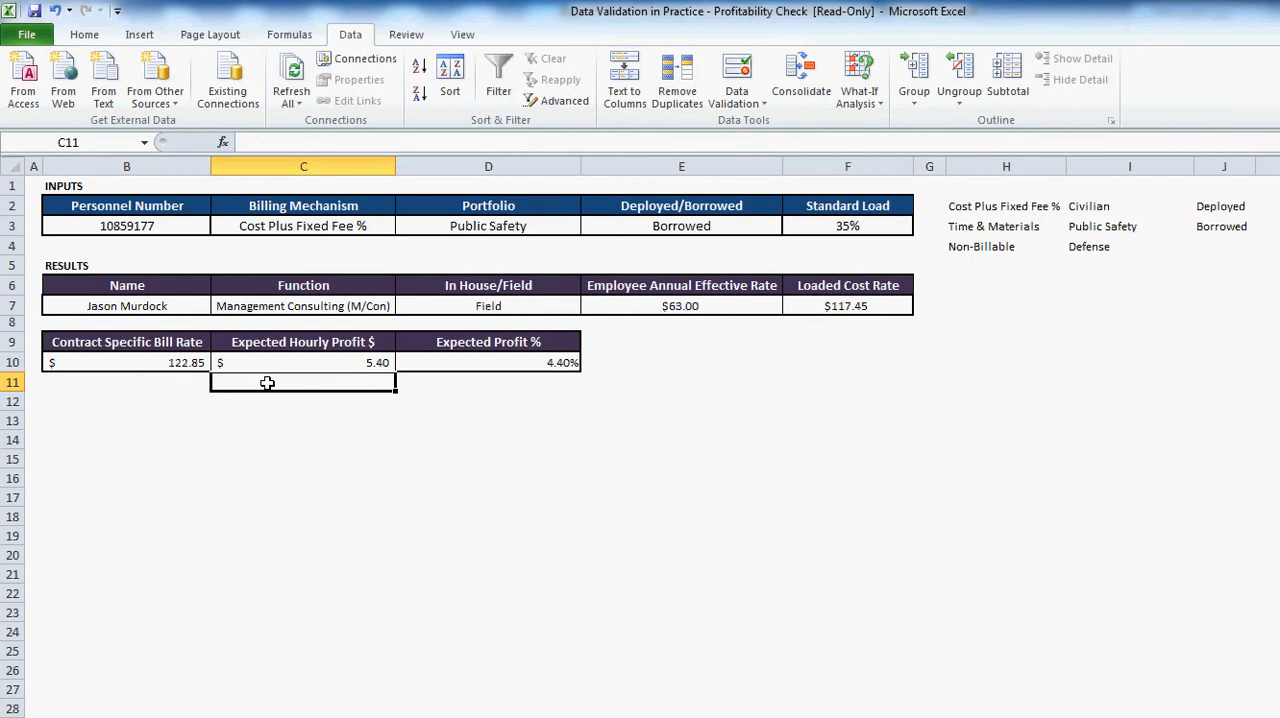